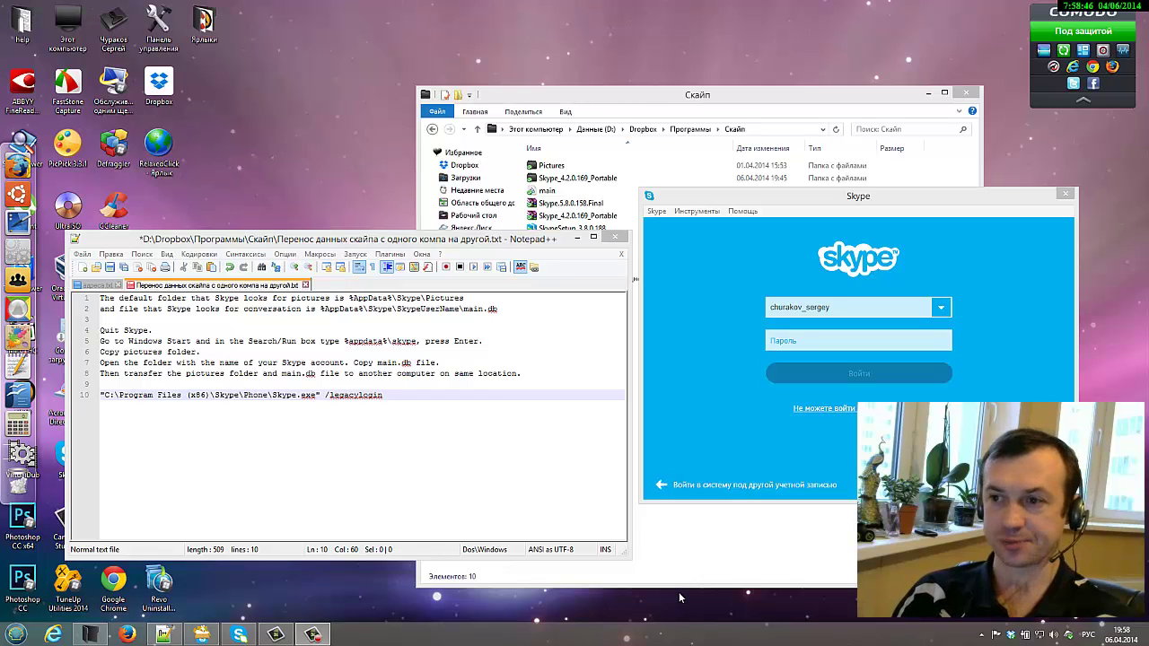
- Check the properties of the main database file in the Скайп backup folder and select the Pictures folder
{"action": "left_click_drag", "start_coordinate": [859, 198], "coordinate": [850, 252]}
{"action": "left_click", "coordinate": [642, 90]}
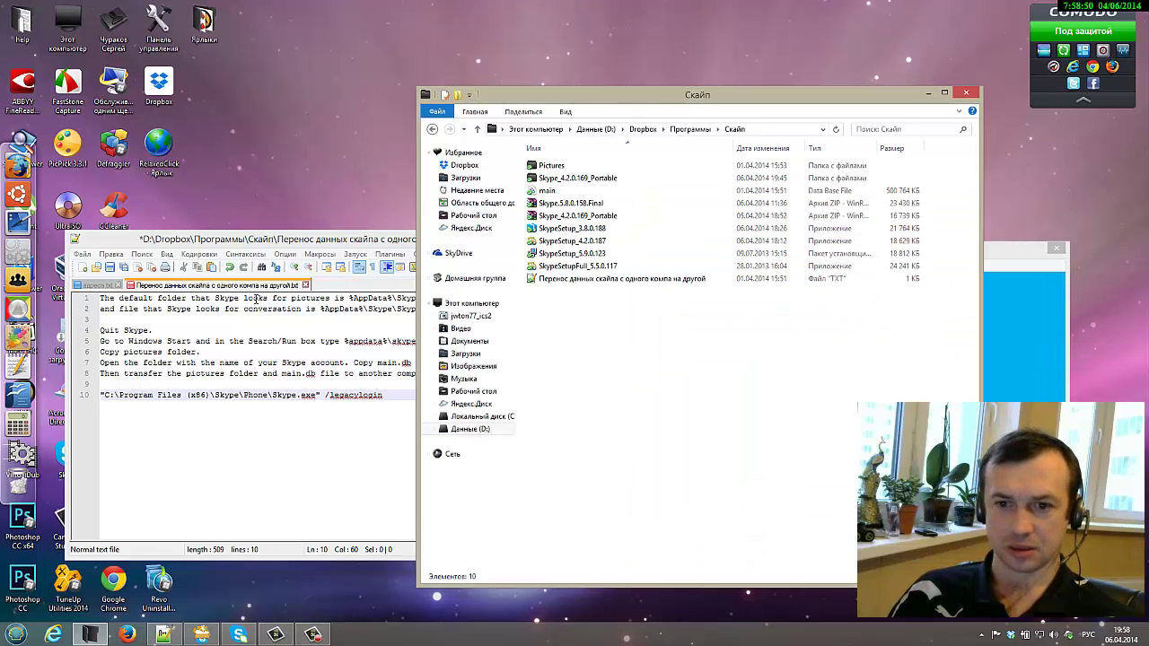
{"action": "left_click", "coordinate": [538, 192]}
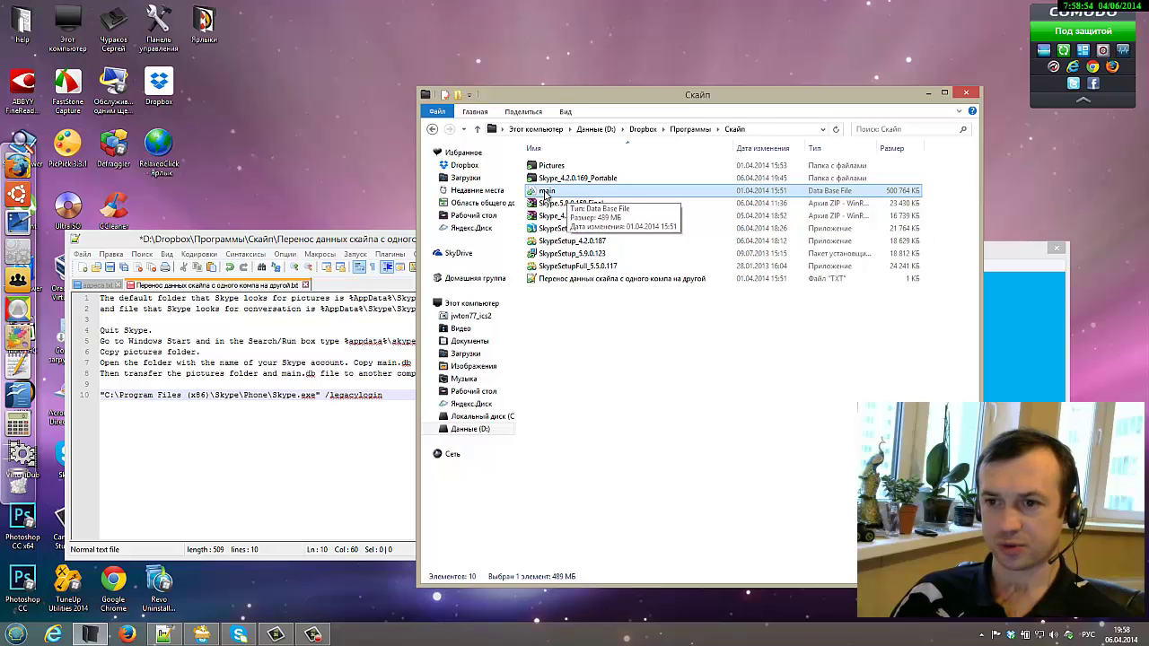
{"action": "right_click", "coordinate": [555, 194]}
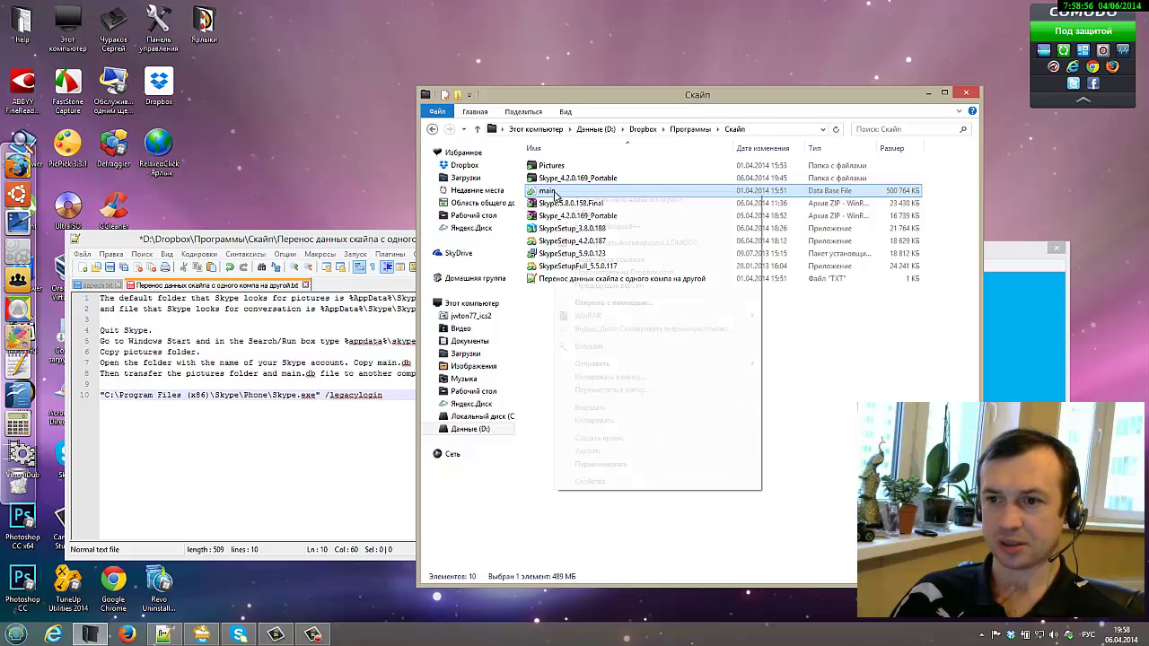
{"action": "left_click", "coordinate": [595, 481]}
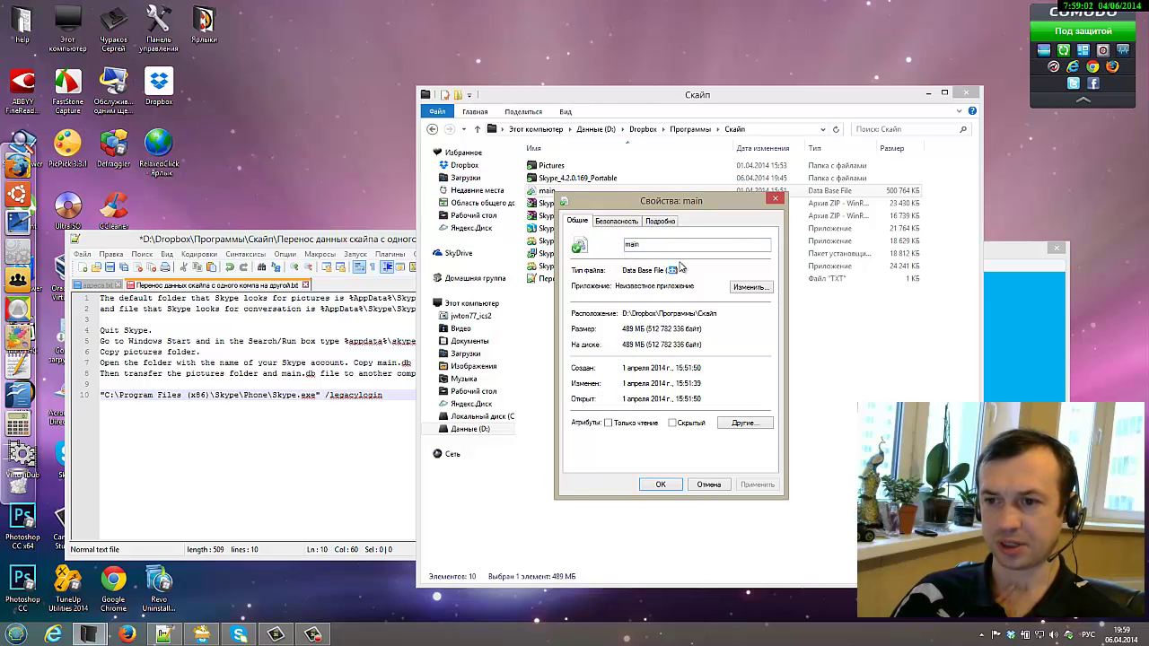
{"action": "left_click", "coordinate": [774, 201]}
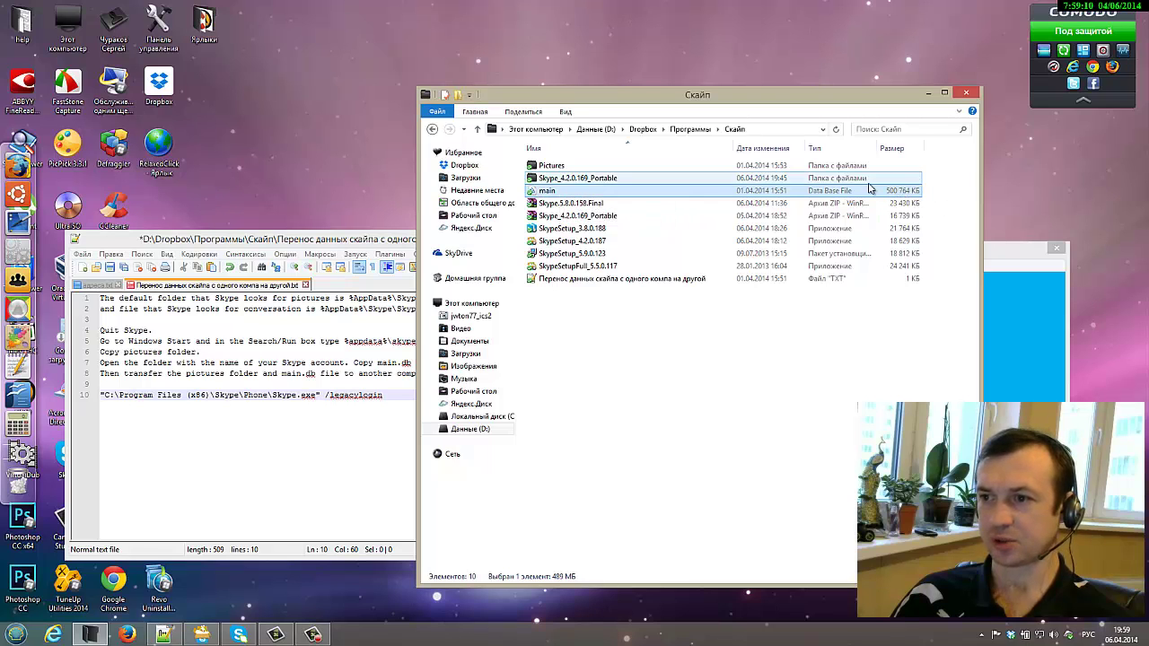
{"action": "left_click", "coordinate": [538, 166]}
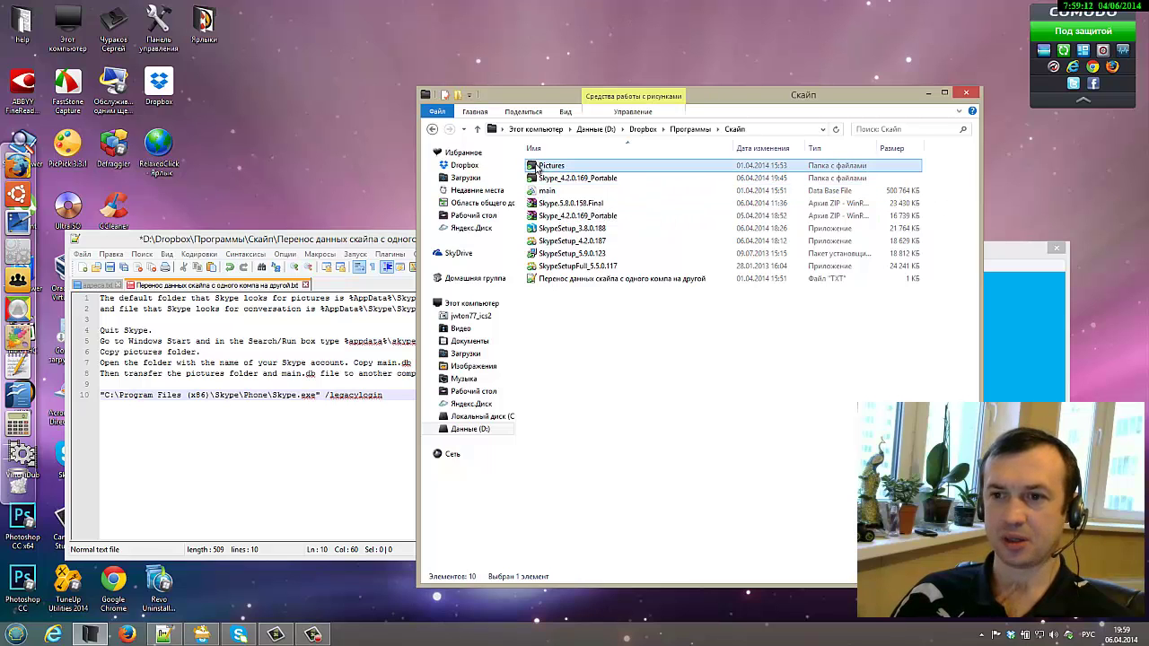
- Copy the path %AppData%\Skype\ from the notes and open that folder in a new file window
{"action": "left_click", "coordinate": [391, 244]}
{"action": "left_click_drag", "start_coordinate": [397, 242], "coordinate": [416, 239]}
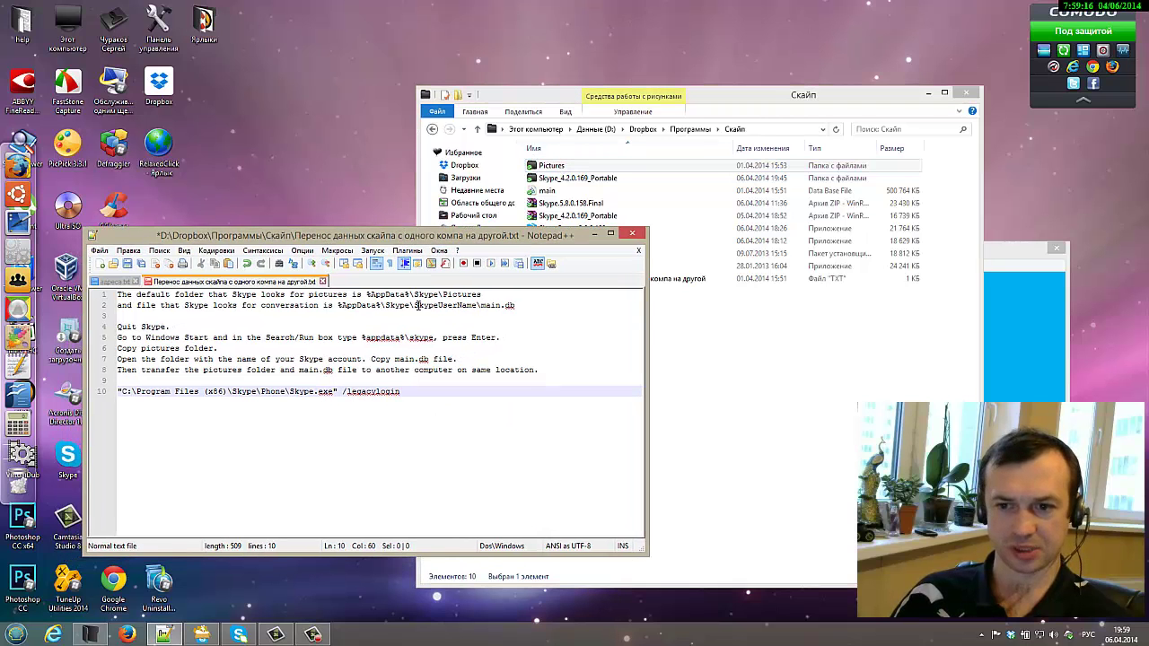
{"action": "left_click_drag", "start_coordinate": [337, 305], "coordinate": [406, 305]}
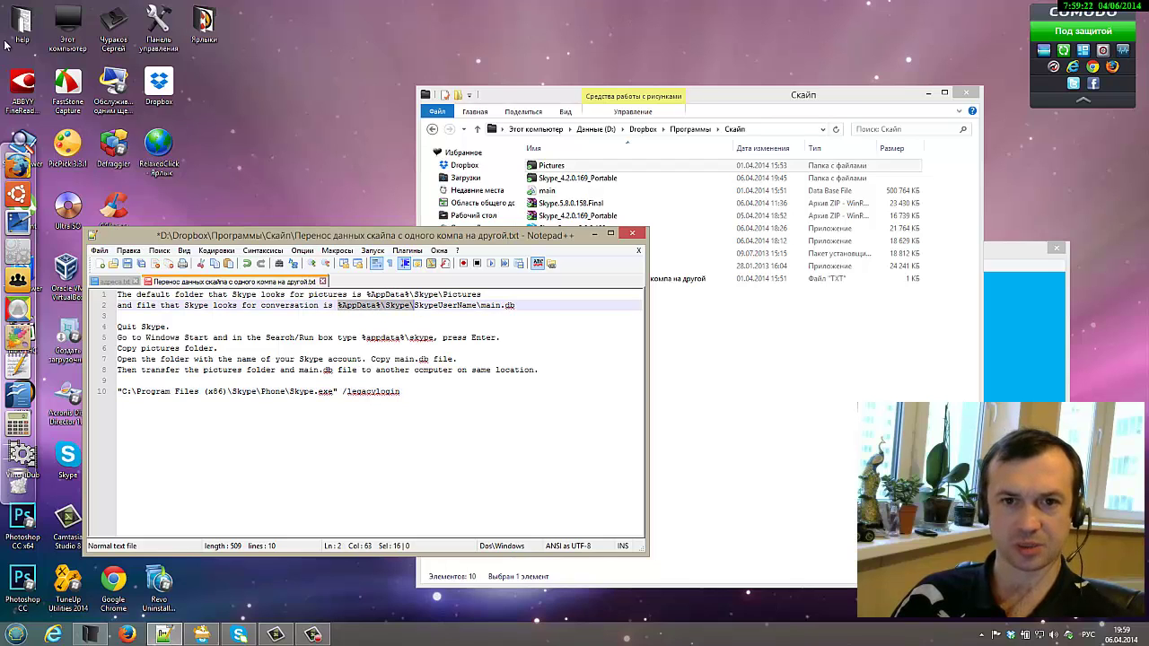
{"action": "double_click", "coordinate": [67, 27]}
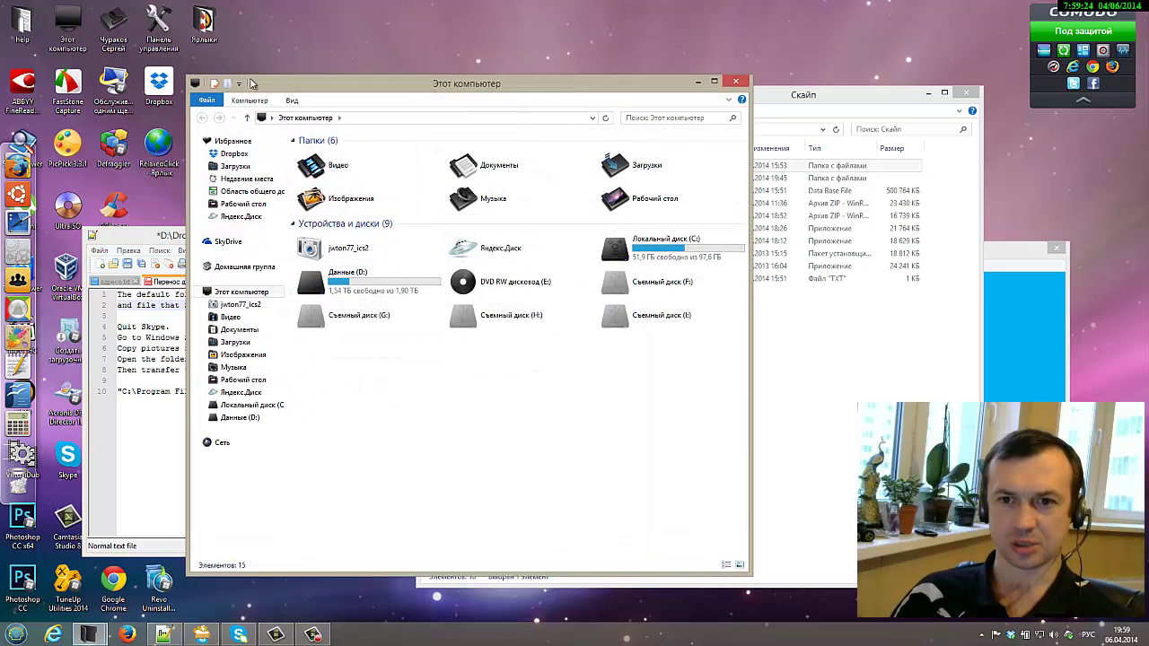
{"action": "left_click_drag", "start_coordinate": [296, 90], "coordinate": [515, 104]}
{"action": "left_click", "coordinate": [568, 129]}
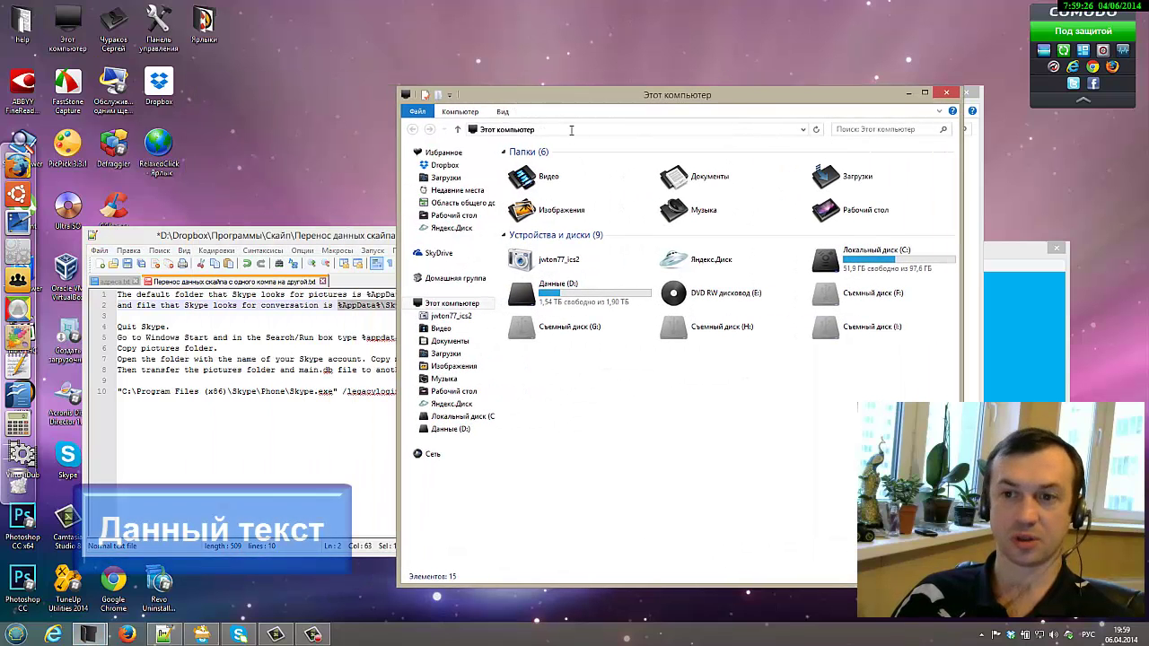
{"action": "type", "text": "%AppData%\\Skype\\"}
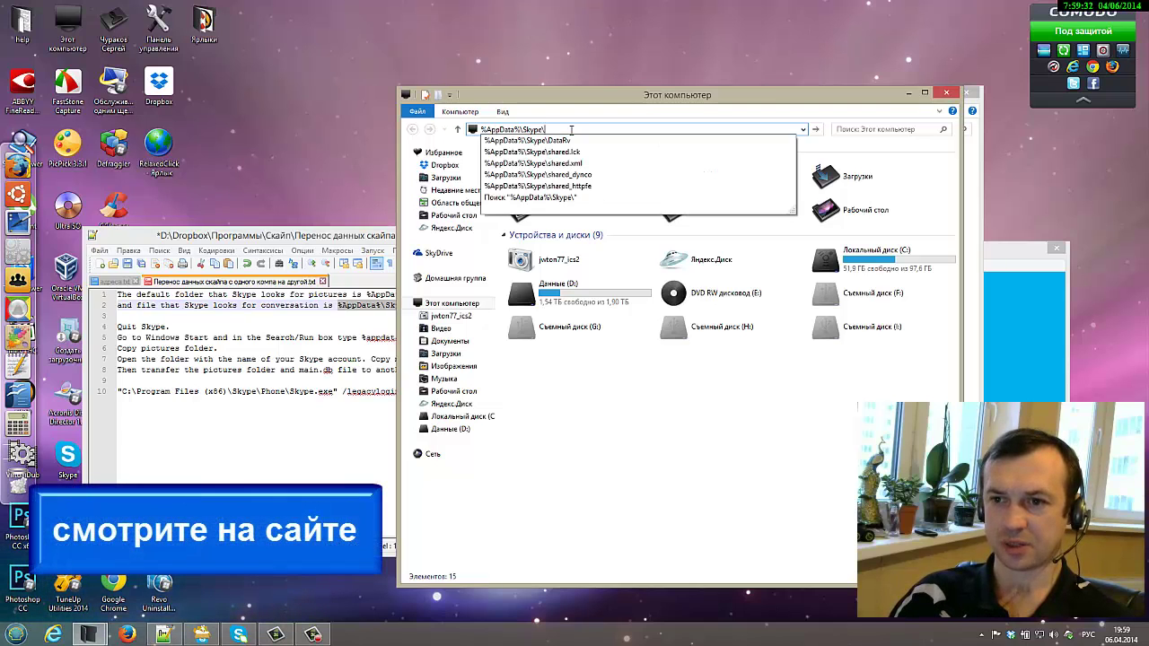
{"action": "key", "text": "Return"}
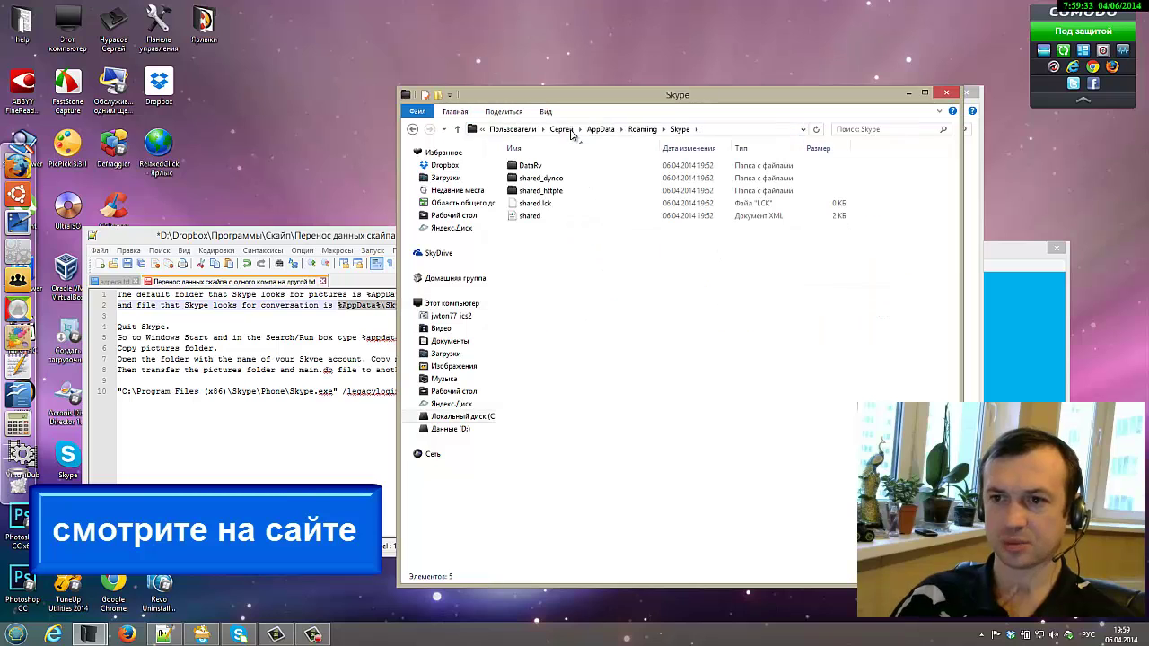
- Arrange the Skype data folder window beside the notes and highlight main.db in the conversation file path
{"action": "left_click", "coordinate": [529, 165]}
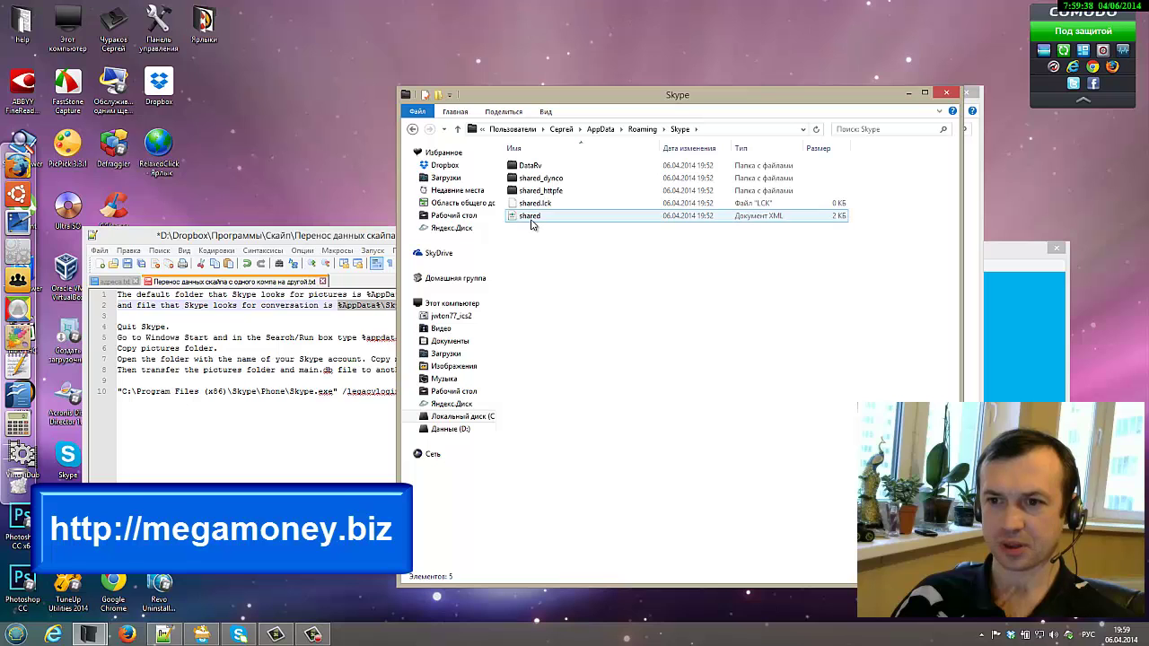
{"action": "left_click_drag", "start_coordinate": [544, 102], "coordinate": [685, 129]}
{"action": "left_click_drag", "start_coordinate": [483, 232], "coordinate": [445, 238]}
{"action": "left_click", "coordinate": [380, 313]}
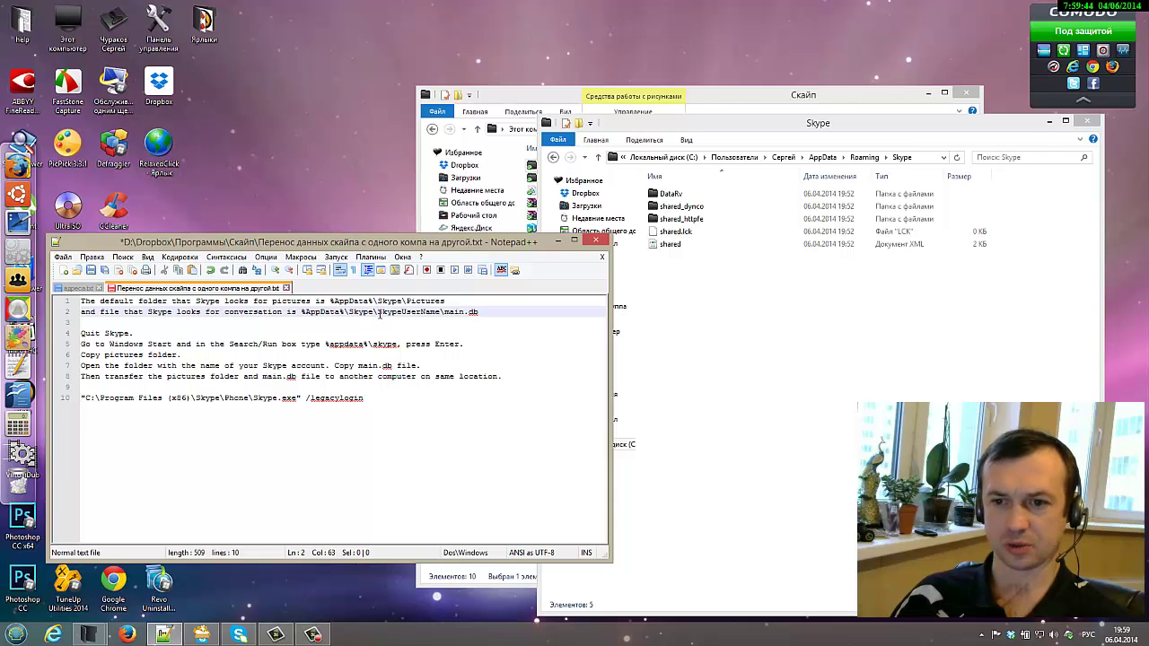
{"action": "left_click_drag", "start_coordinate": [380, 313], "coordinate": [487, 311]}
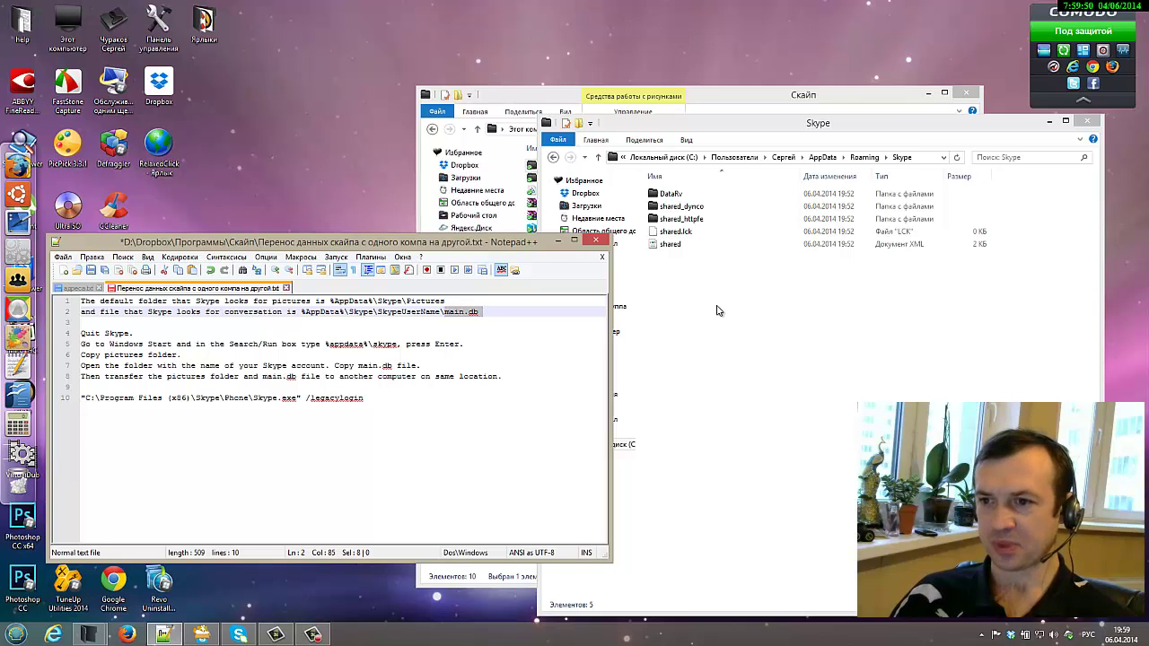
{"action": "key", "text": "alt+Tab"}
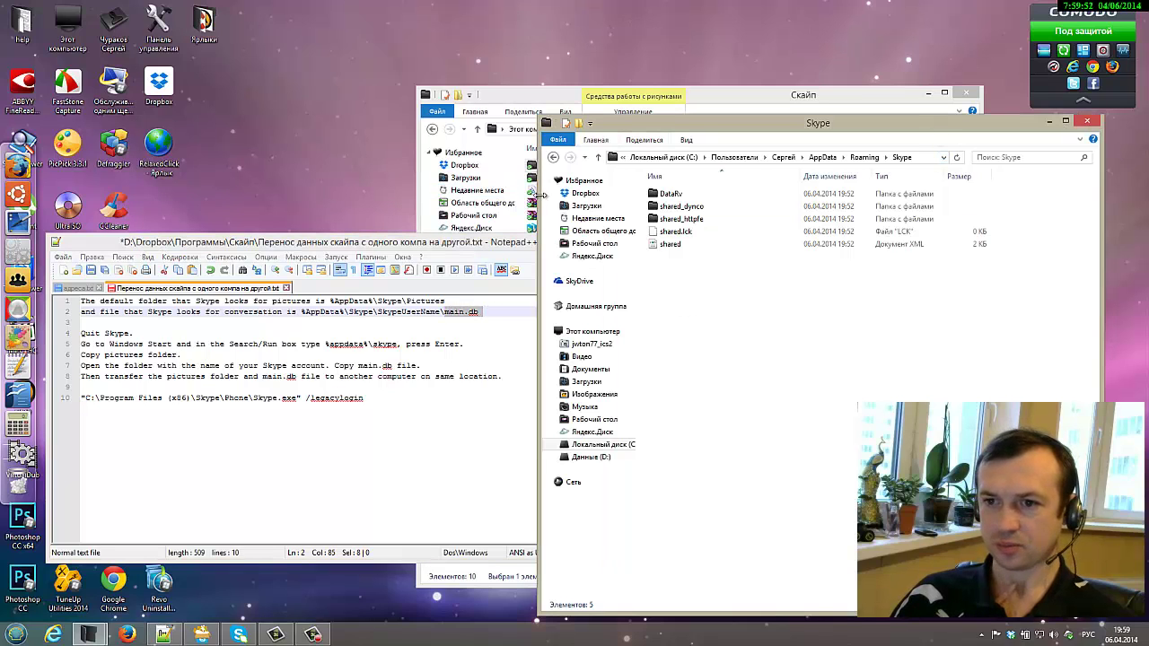
{"action": "left_click_drag", "start_coordinate": [538, 198], "coordinate": [410, 198]}
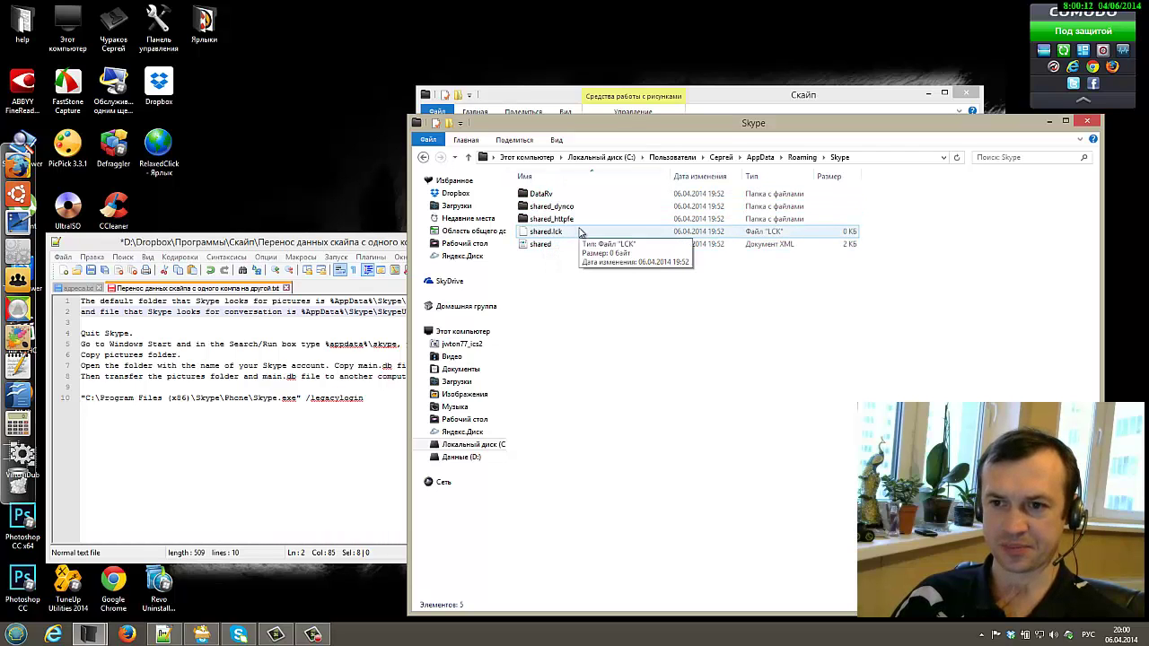
- Review the main.db file name in the second line of the transfer notes
{"action": "left_click", "coordinate": [341, 319]}
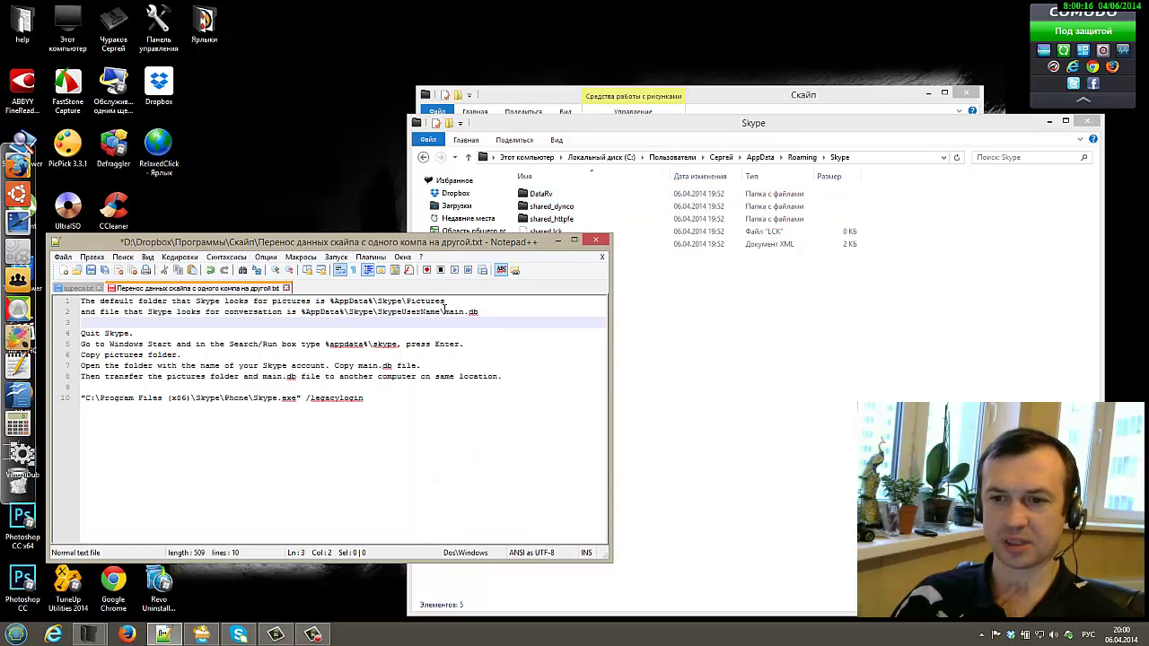
{"action": "left_click_drag", "start_coordinate": [442, 312], "coordinate": [484, 312]}
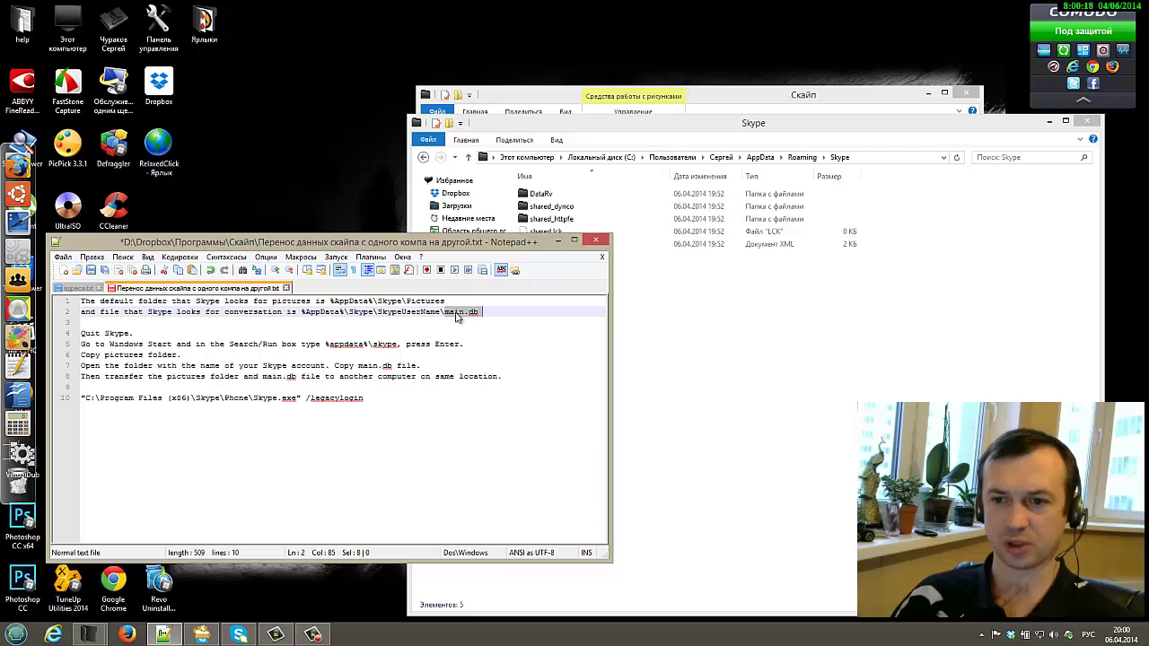
{"action": "left_click", "coordinate": [490, 313]}
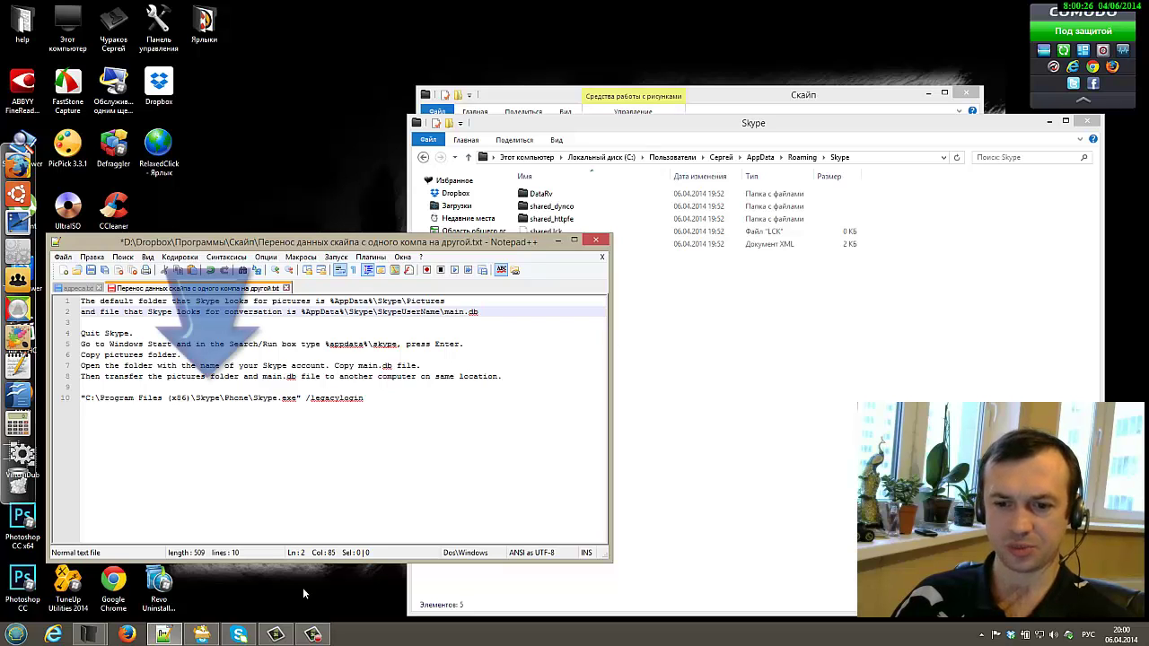
{"action": "left_click", "coordinate": [164, 636]}
{"action": "left_click", "coordinate": [166, 637]}
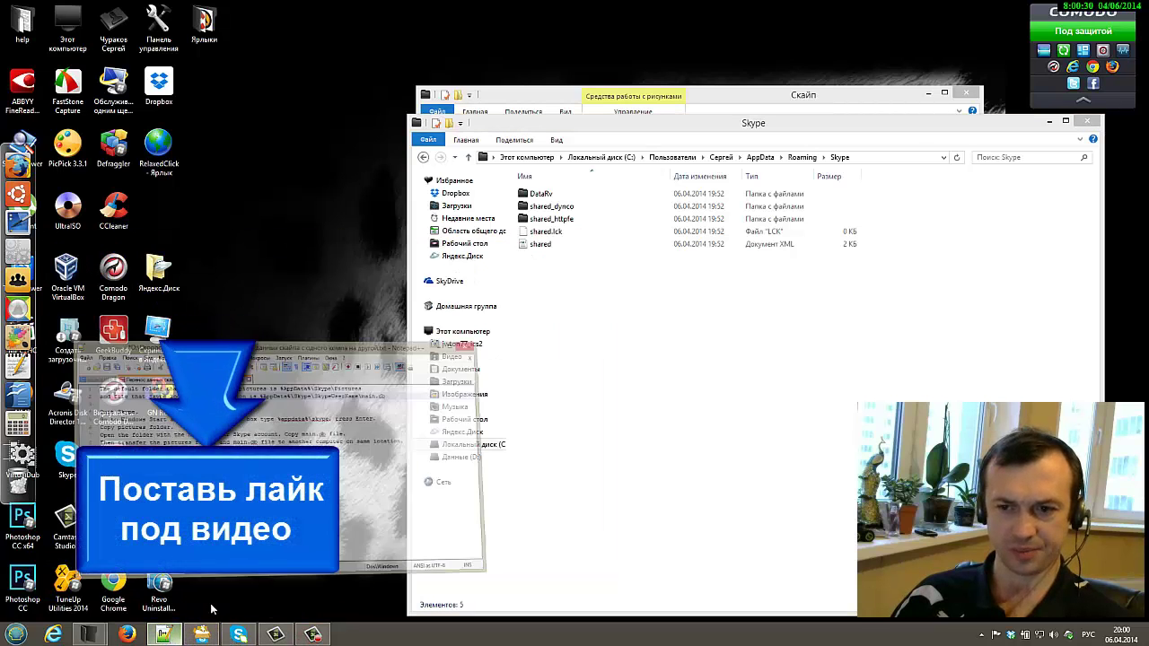
- Switch to Skype, enter the account password and sign in
{"action": "left_click", "coordinate": [239, 635]}
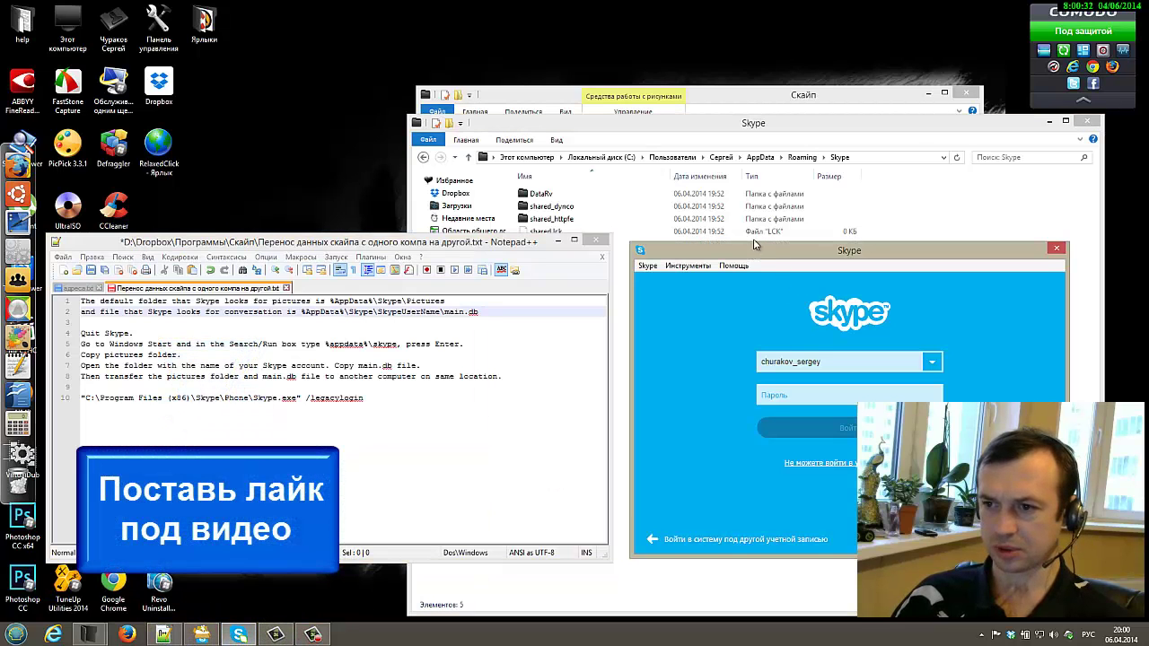
{"action": "left_click_drag", "start_coordinate": [754, 244], "coordinate": [726, 203]}
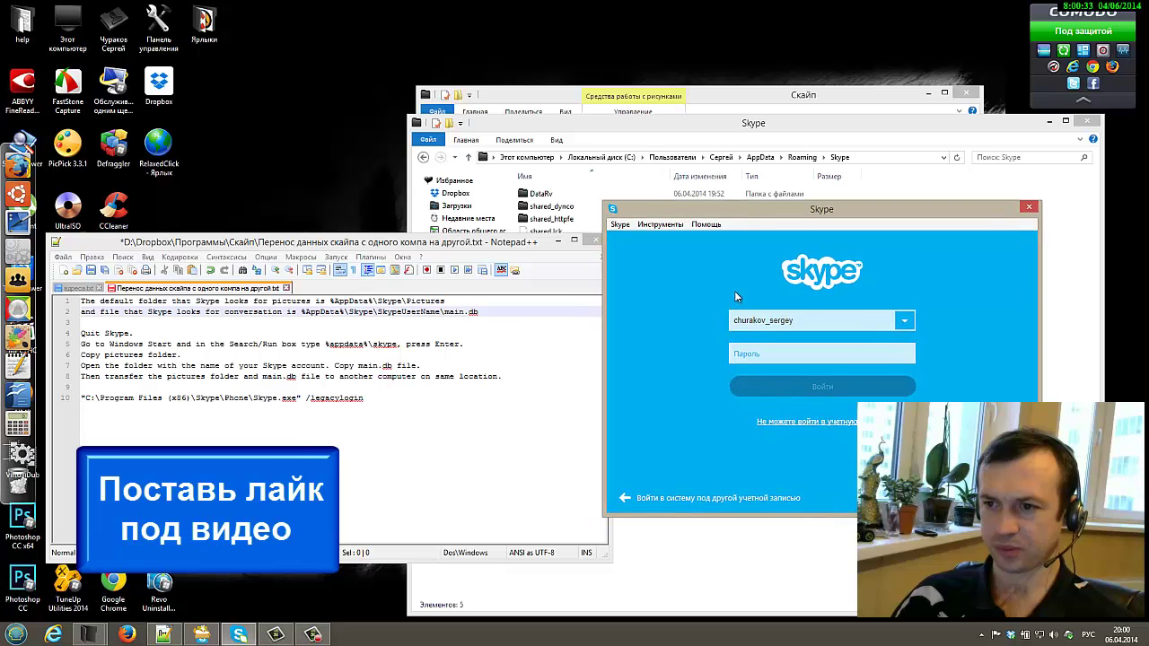
{"action": "left_click", "coordinate": [745, 352]}
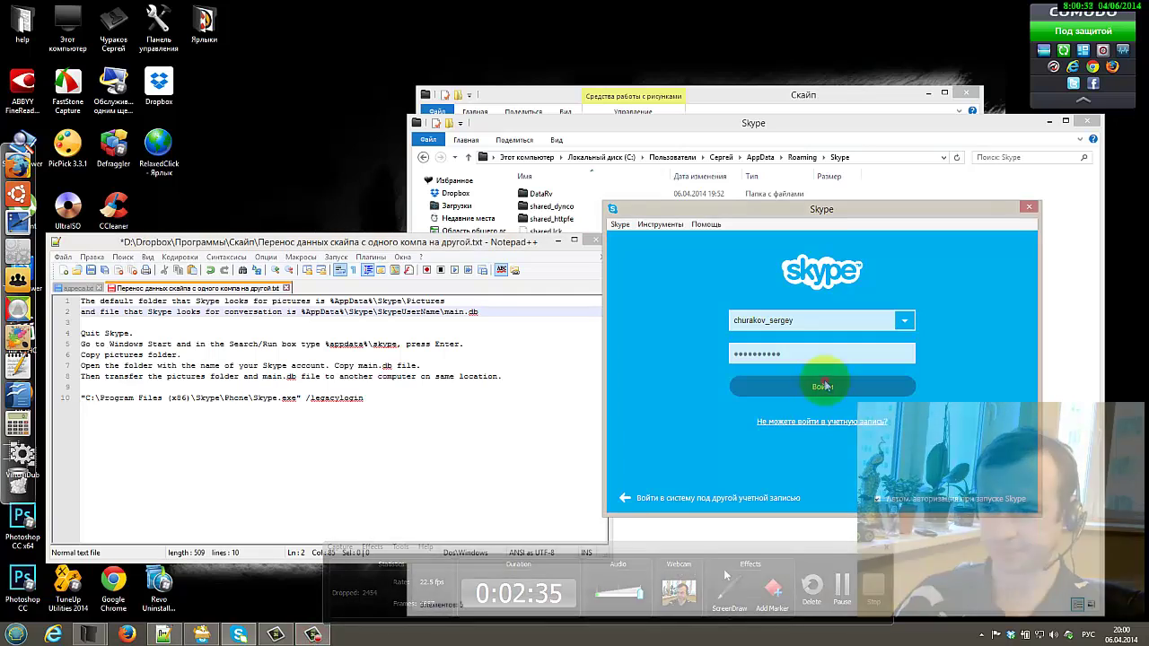
{"action": "left_click", "coordinate": [827, 386]}
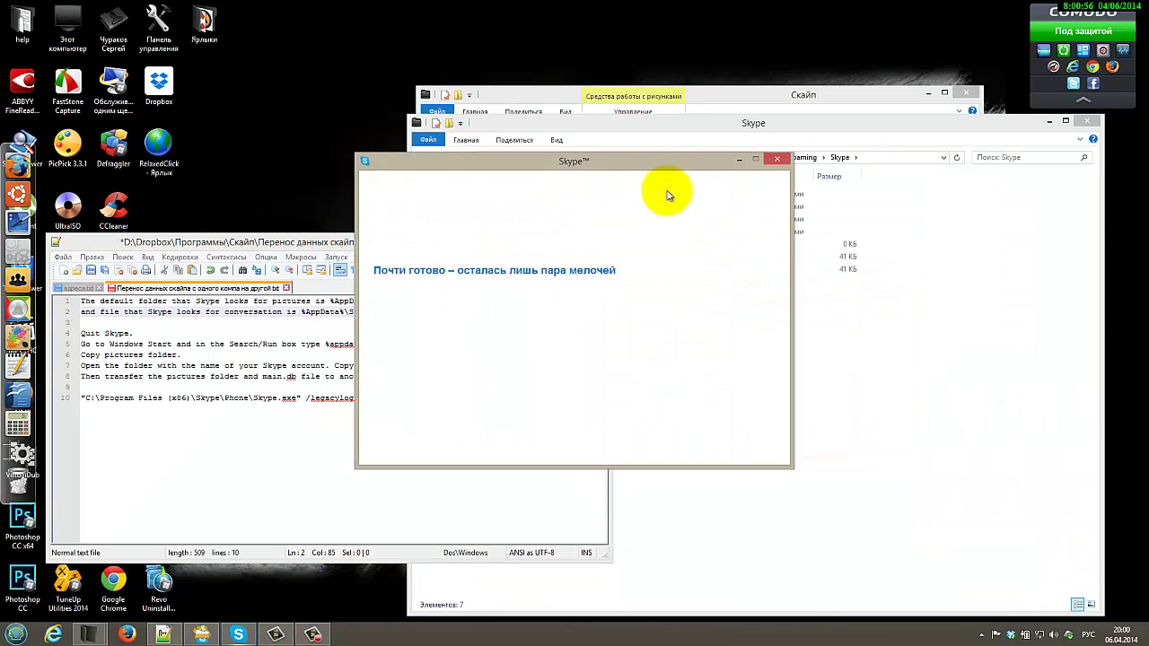
- Continue past the Skype setup welcome page and close the sound and video check
{"action": "left_click_drag", "start_coordinate": [665, 170], "coordinate": [467, 205]}
{"action": "left_click", "coordinate": [545, 472]}
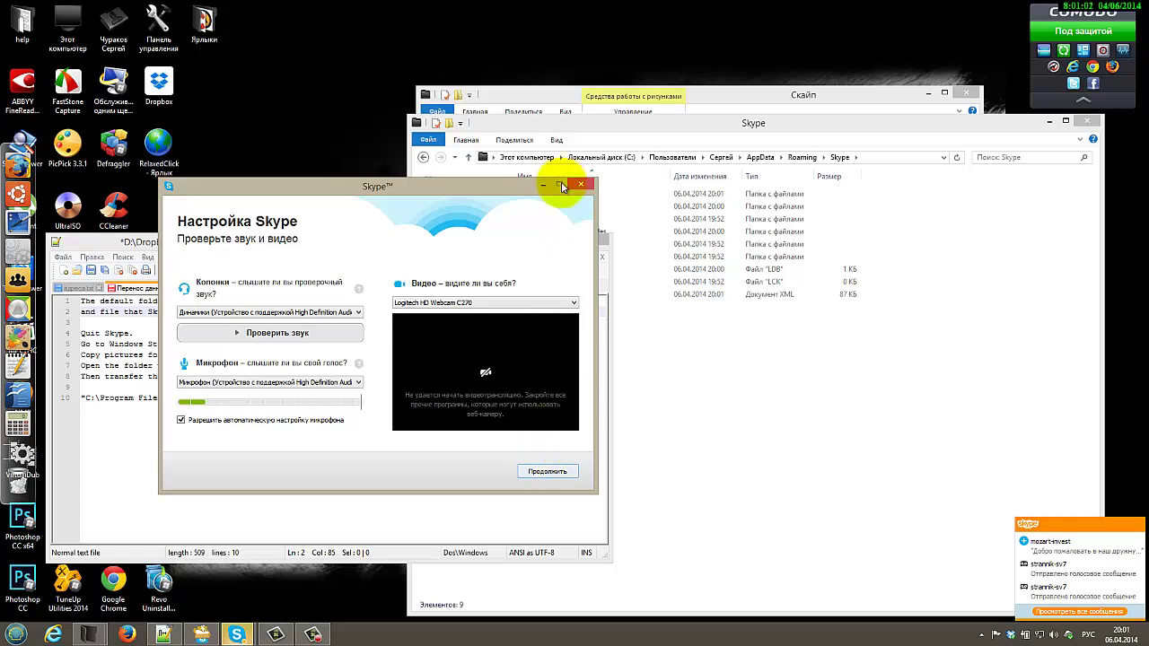
{"action": "left_click", "coordinate": [582, 186]}
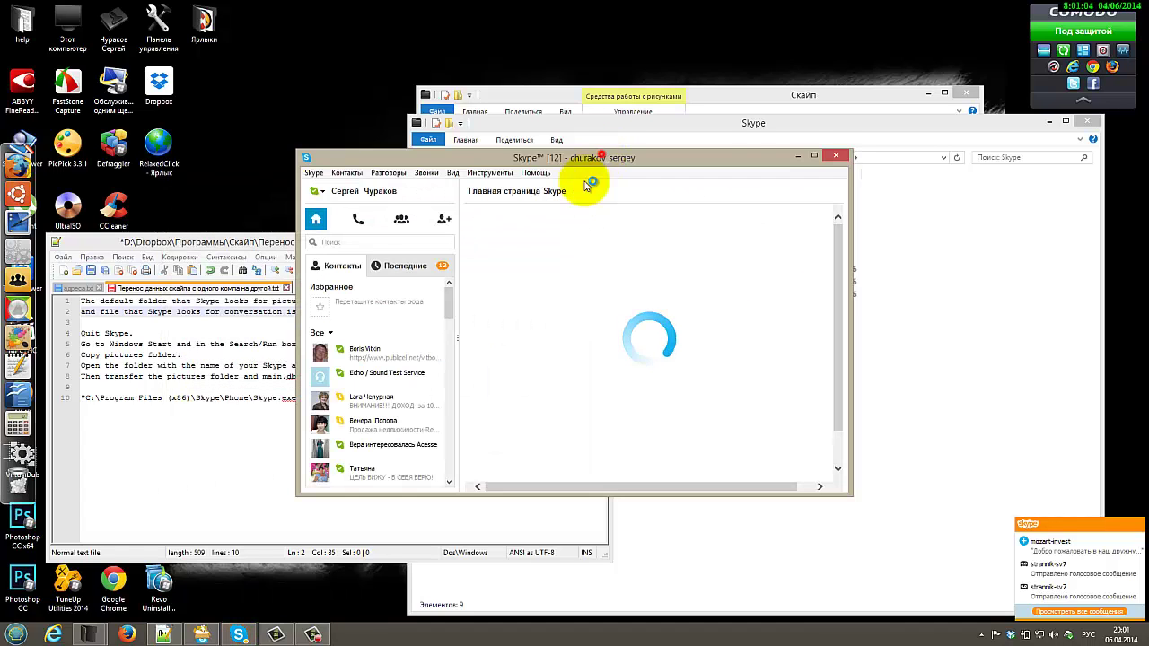
{"action": "left_click_drag", "start_coordinate": [582, 133], "coordinate": [637, 132]}
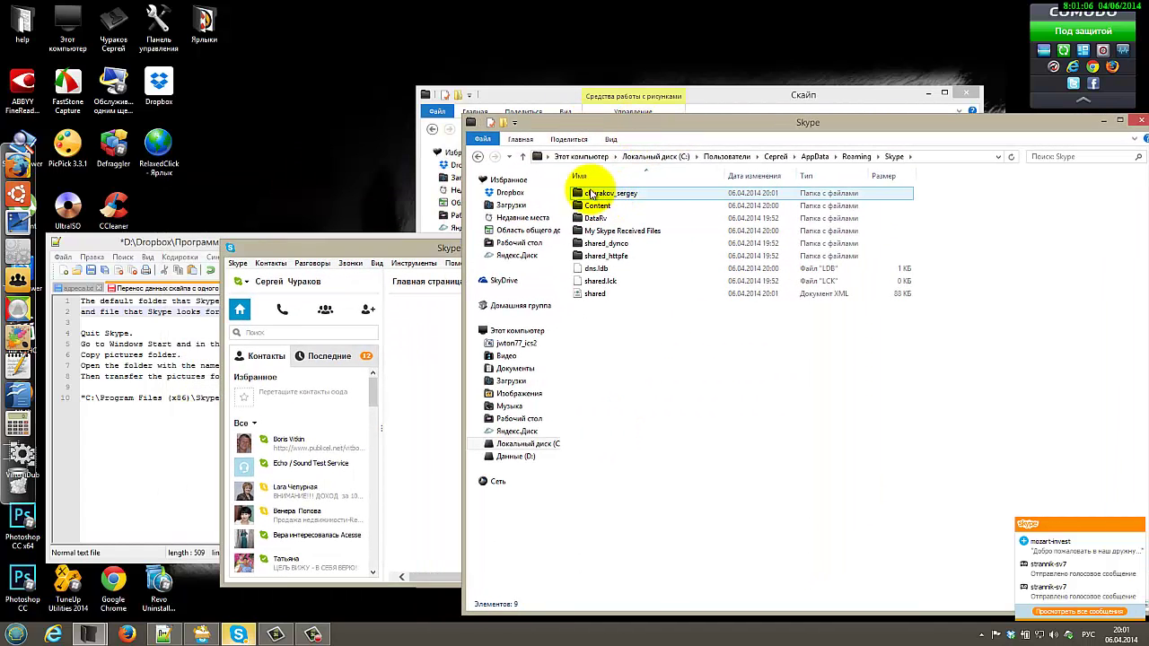
- Set the Skype online status to Invisible (Невидимый)
{"action": "left_click", "coordinate": [239, 285]}
{"action": "left_click", "coordinate": [239, 283]}
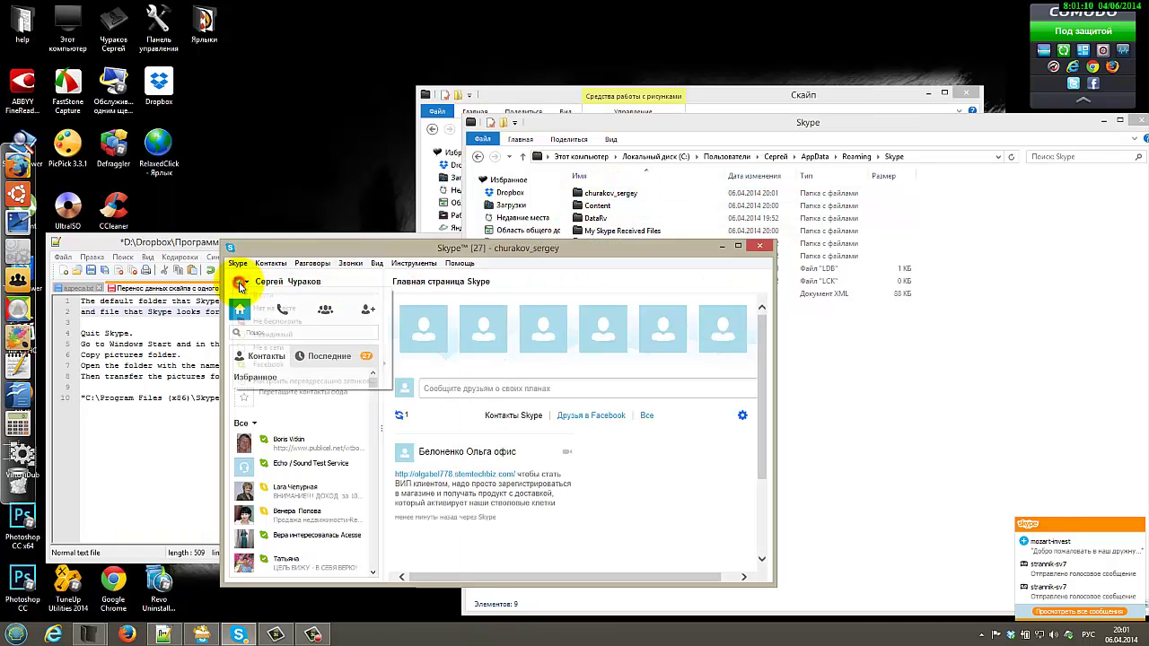
{"action": "left_click", "coordinate": [271, 336]}
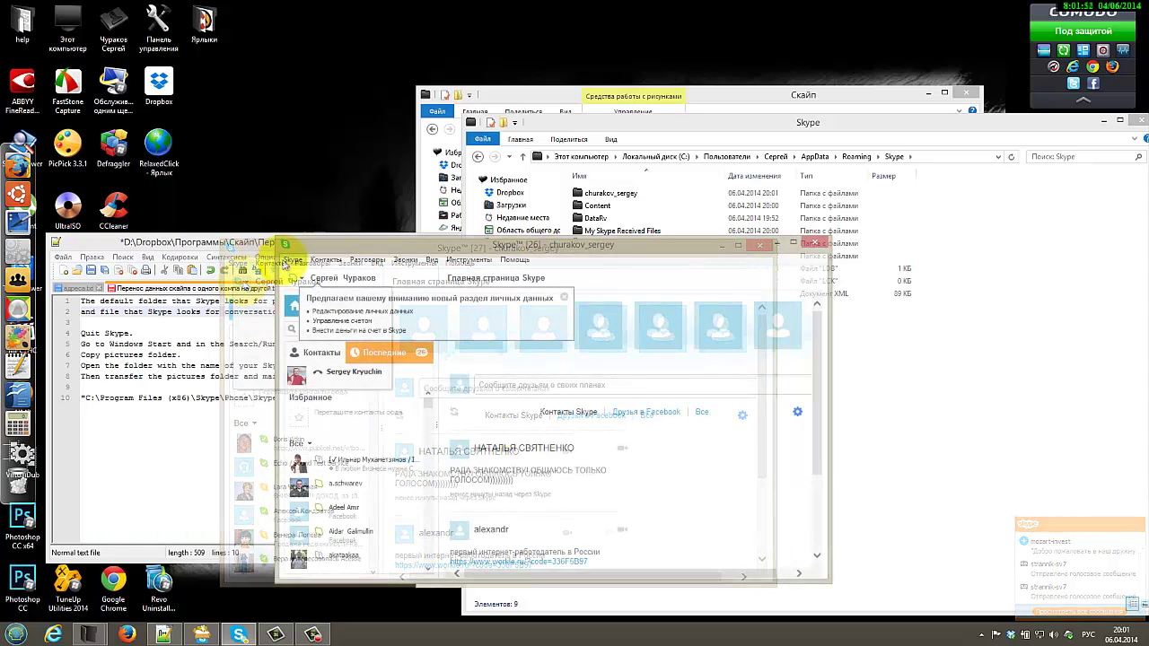
- Open the folder named after the Skype account and check the properties of its main database file
{"action": "left_click", "coordinate": [617, 193]}
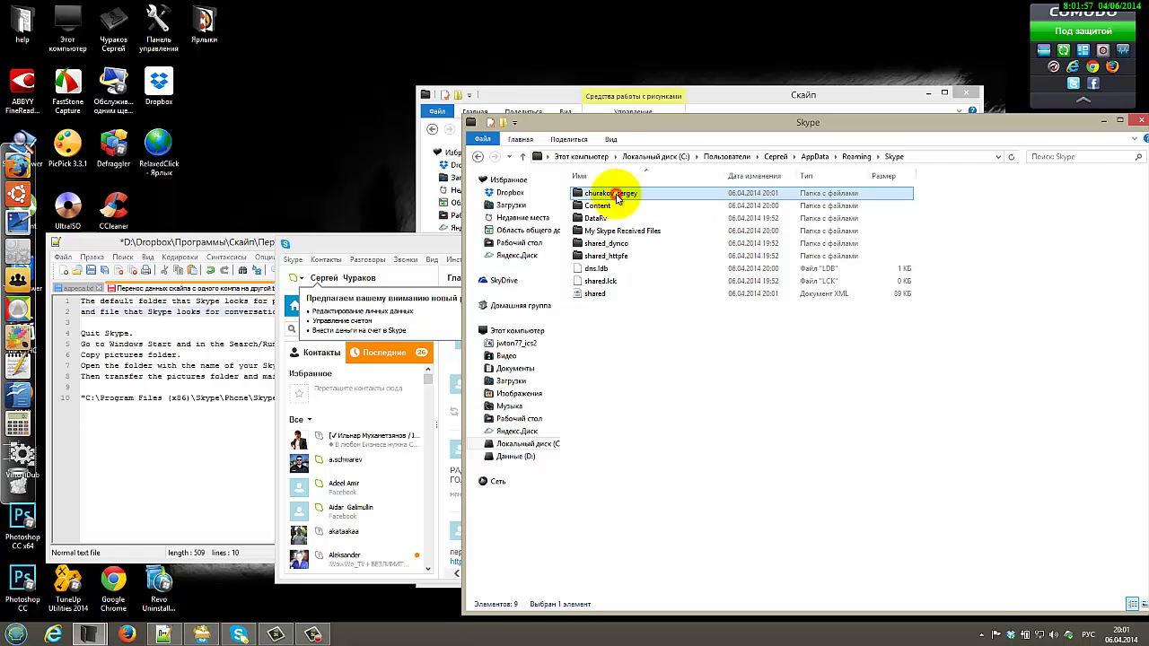
{"action": "double_click", "coordinate": [615, 194]}
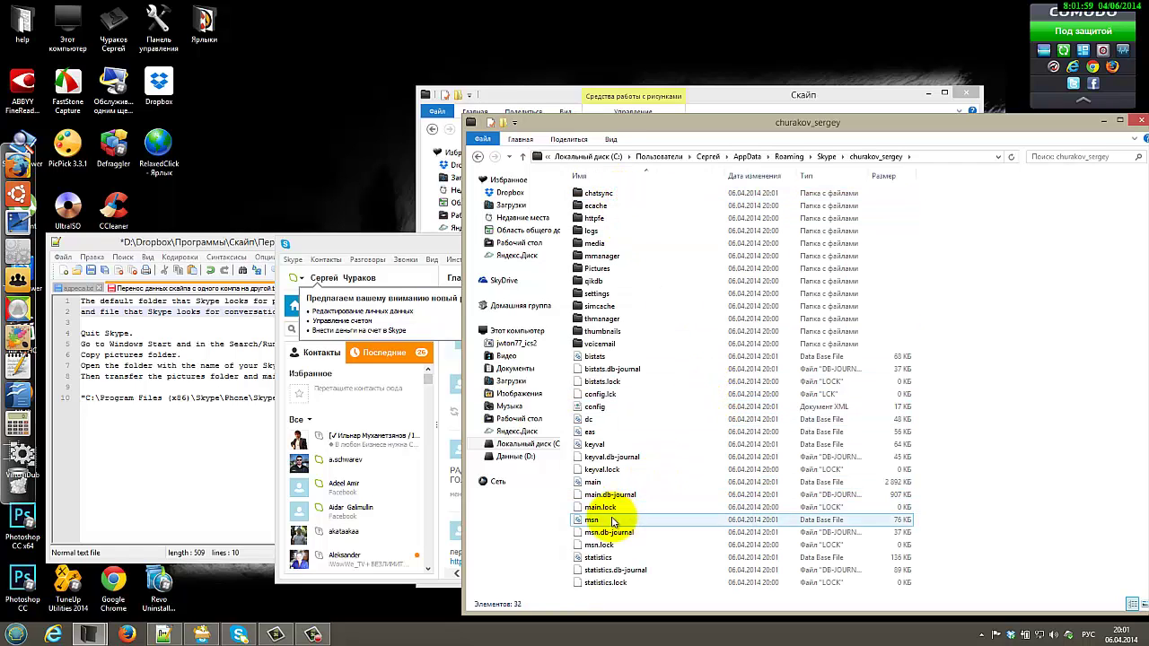
{"action": "left_click", "coordinate": [589, 484]}
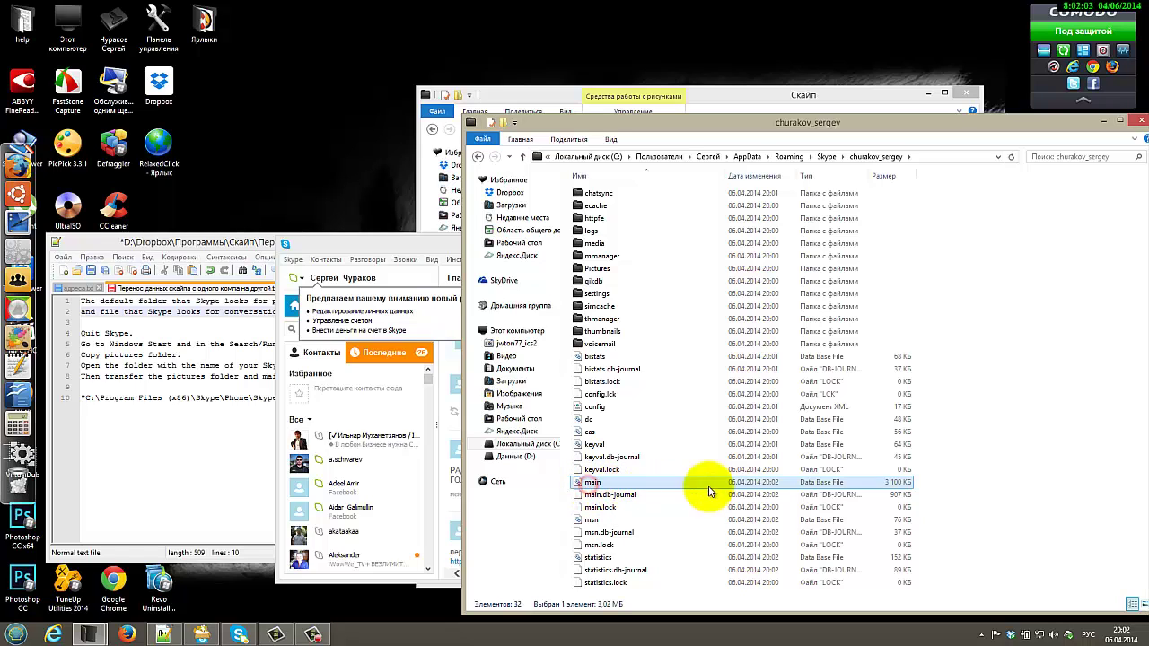
{"action": "right_click", "coordinate": [577, 481]}
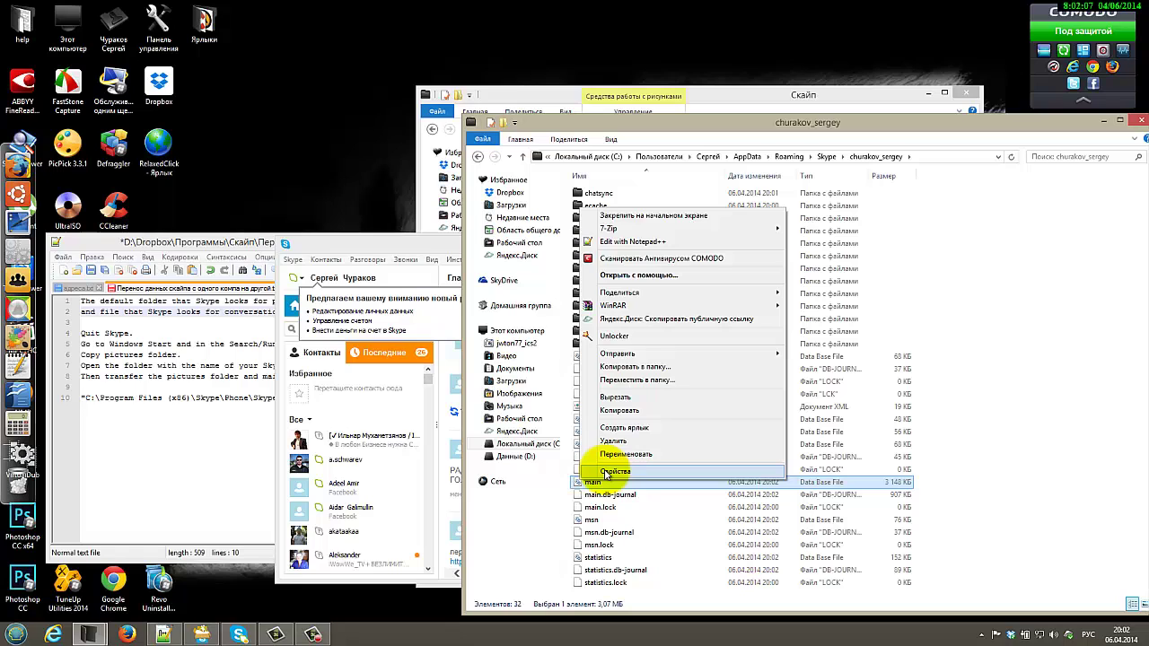
{"action": "left_click", "coordinate": [615, 471]}
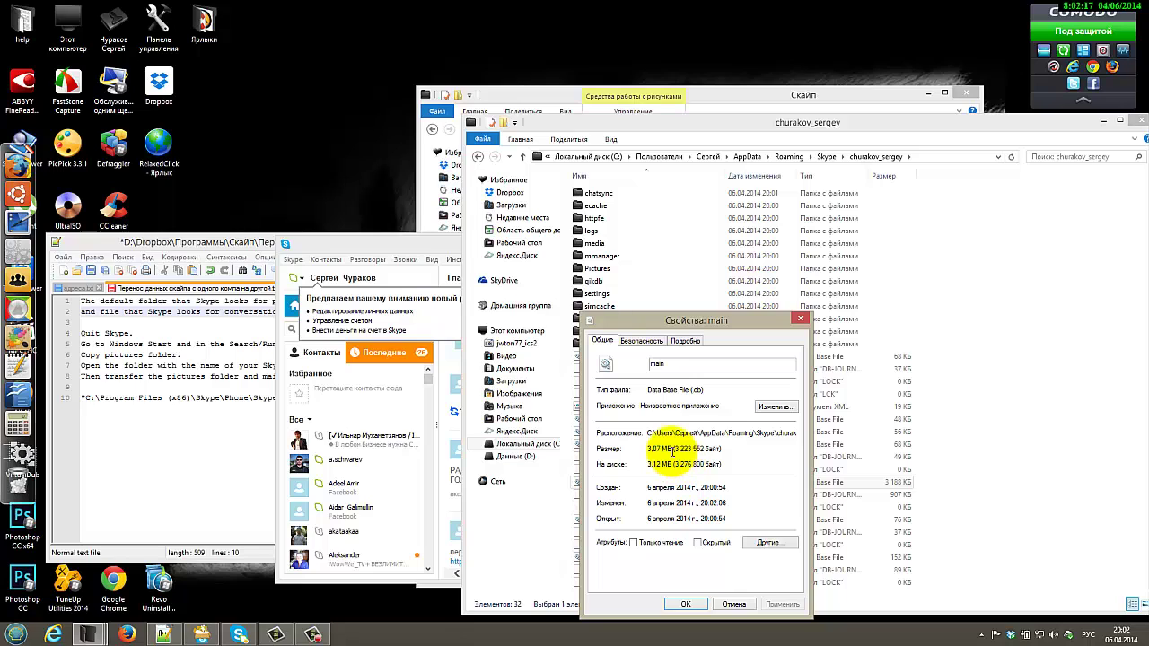
- Try to copy the main database file from the Скайп backup folder into the Skype account folder, replacing the existing file
{"action": "left_click", "coordinate": [798, 320]}
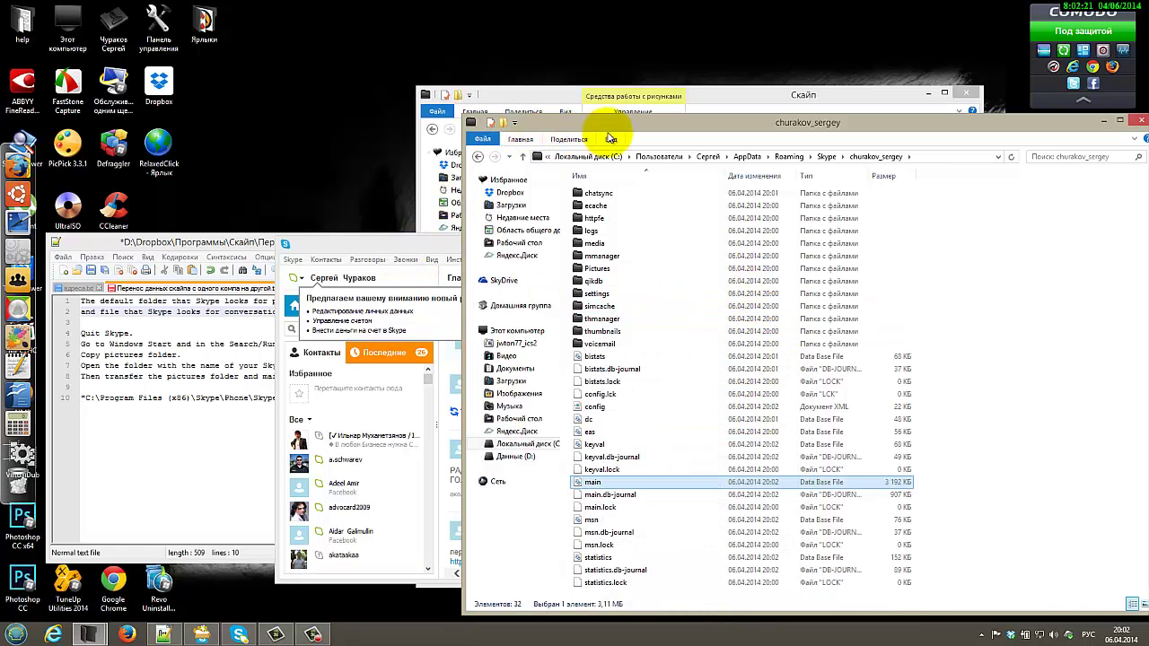
{"action": "left_click_drag", "start_coordinate": [615, 128], "coordinate": [879, 111]}
{"action": "left_click_drag", "start_coordinate": [682, 90], "coordinate": [491, 42]}
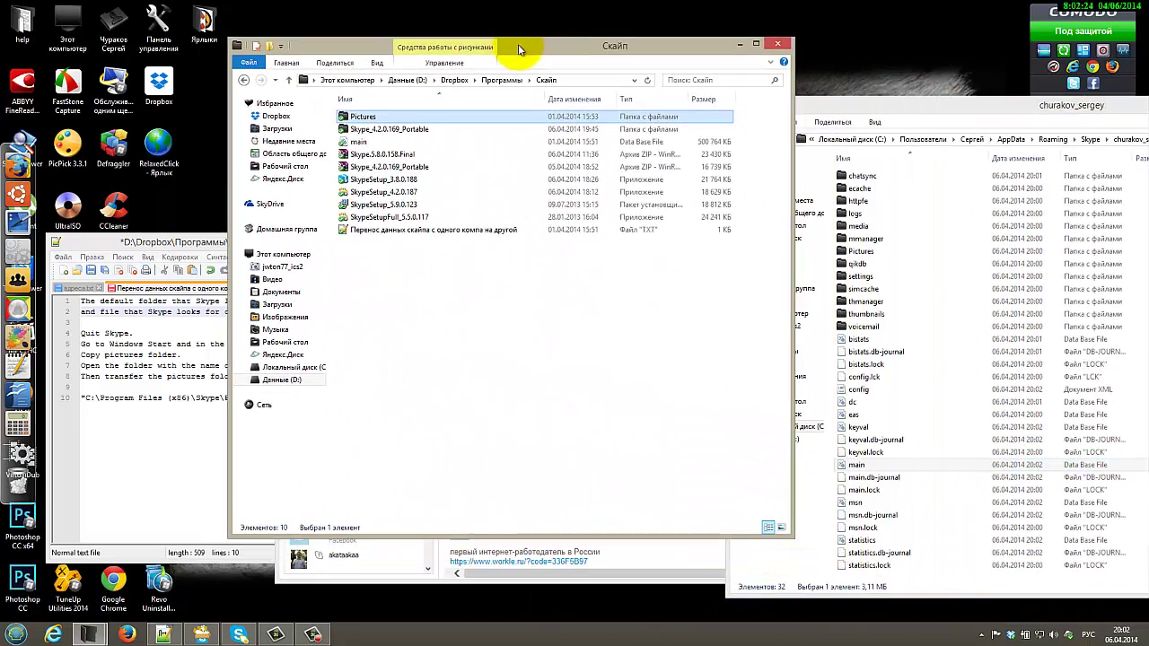
{"action": "left_click", "coordinate": [355, 141]}
{"action": "left_click_drag", "start_coordinate": [426, 159], "coordinate": [944, 495]}
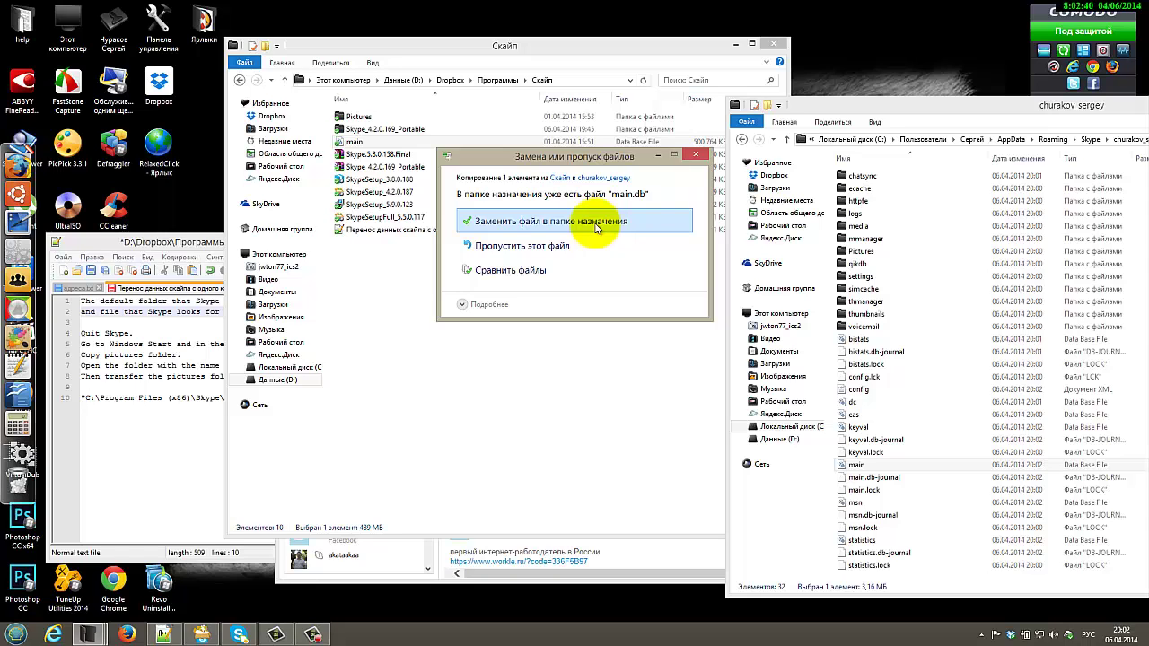
{"action": "left_click", "coordinate": [386, 576]}
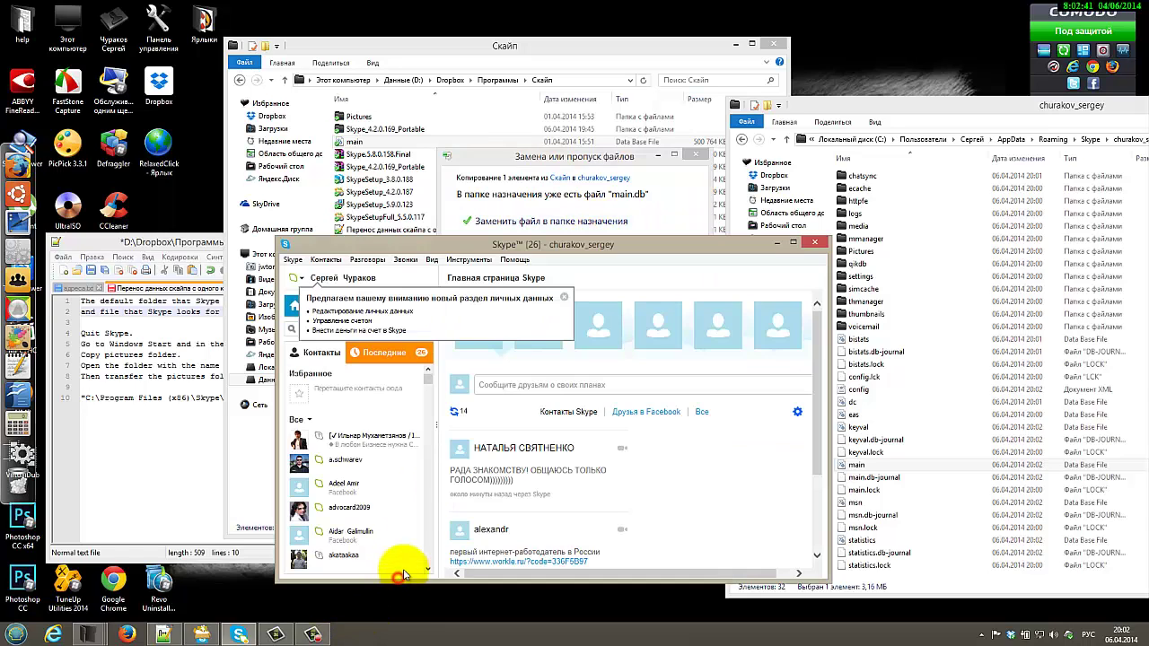
{"action": "left_click", "coordinate": [510, 157]}
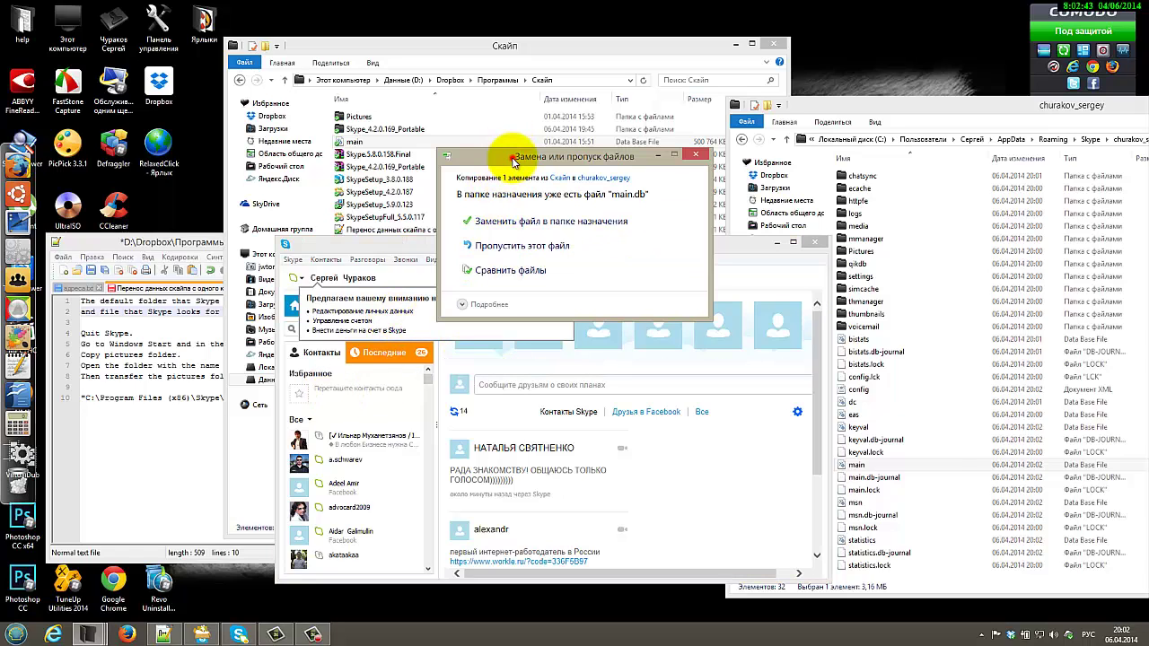
{"action": "left_click", "coordinate": [493, 225]}
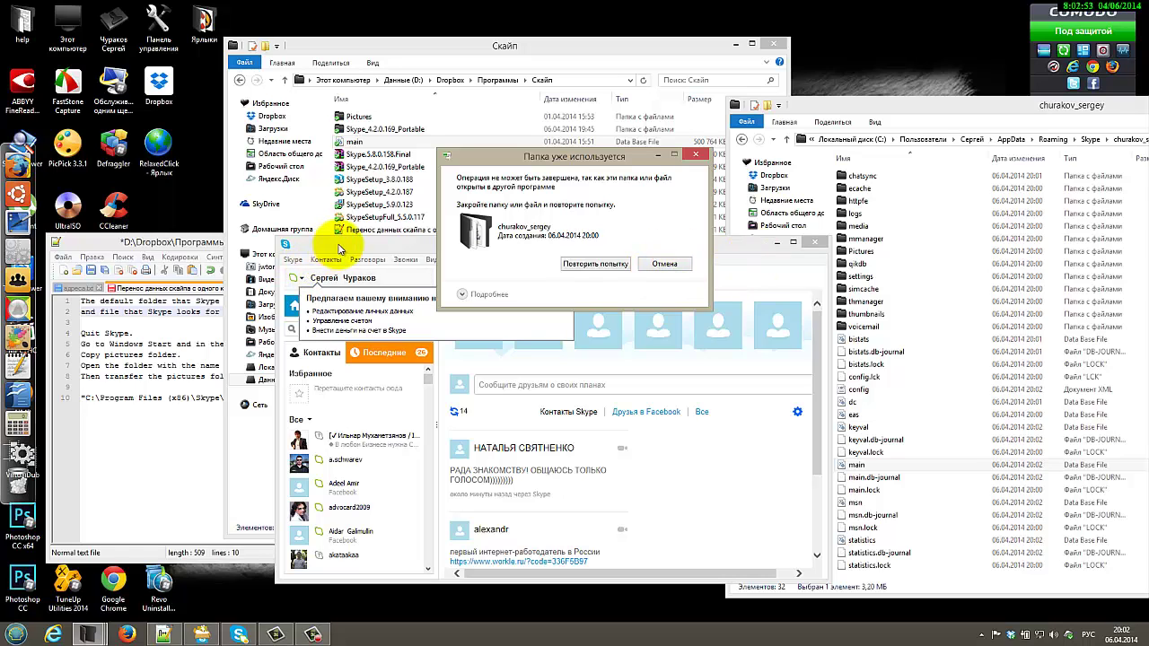
- Sign out of the Skype account and retry the blocked copy of the main database file
{"action": "left_click_drag", "start_coordinate": [552, 158], "coordinate": [576, 70]}
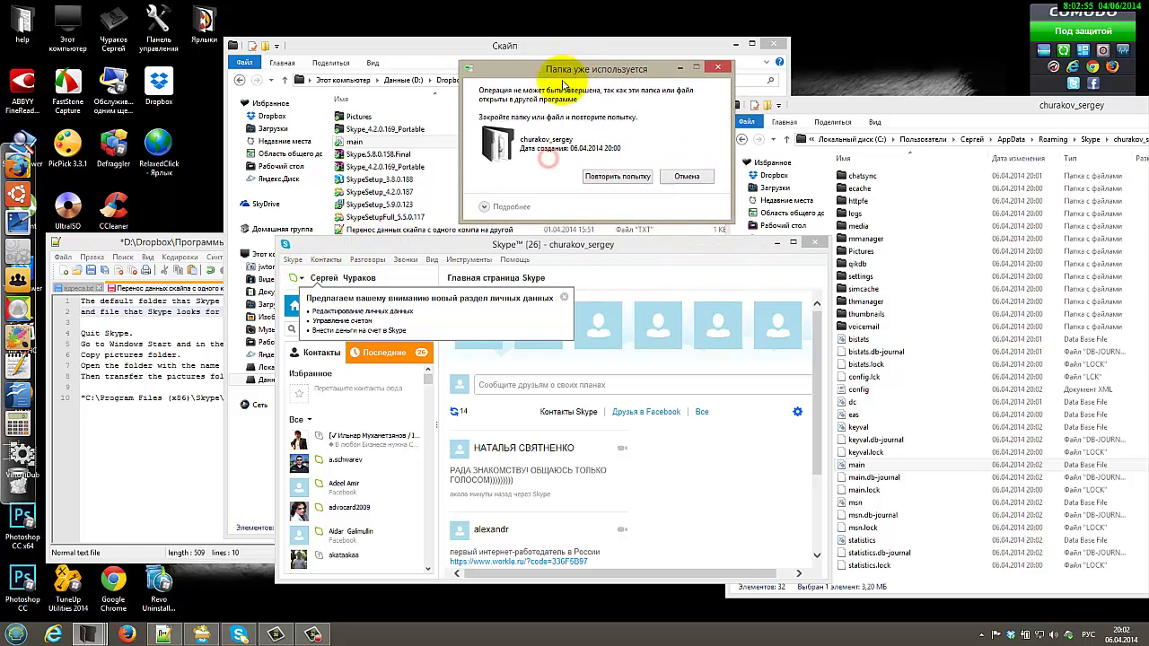
{"action": "left_click", "coordinate": [392, 243]}
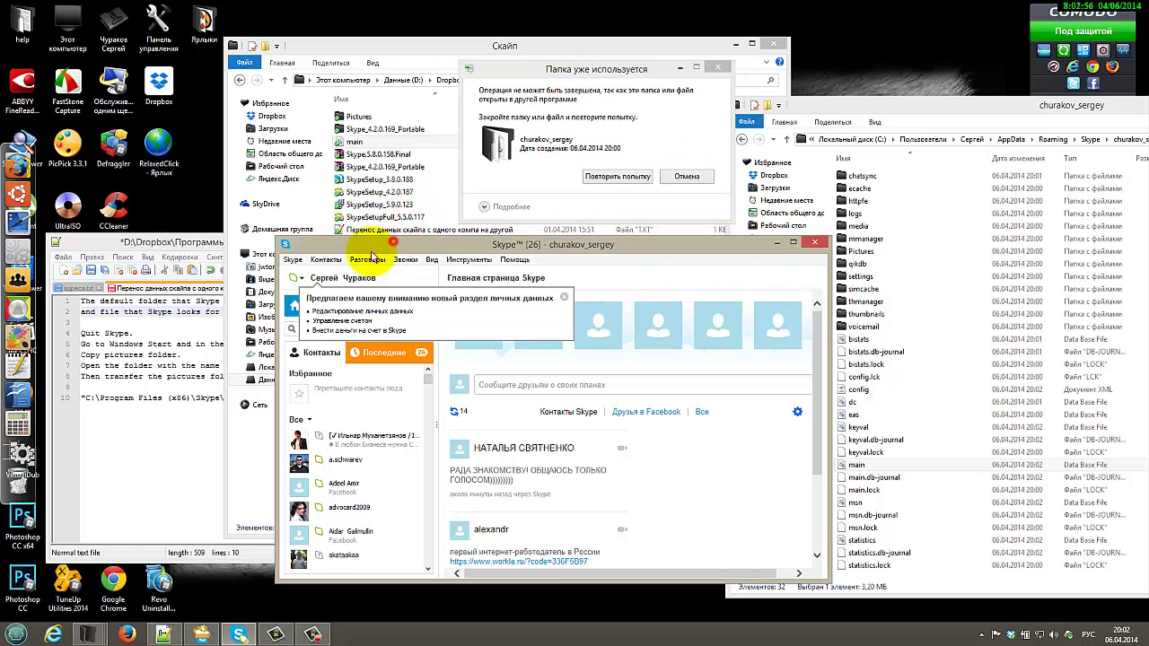
{"action": "left_click", "coordinate": [292, 259]}
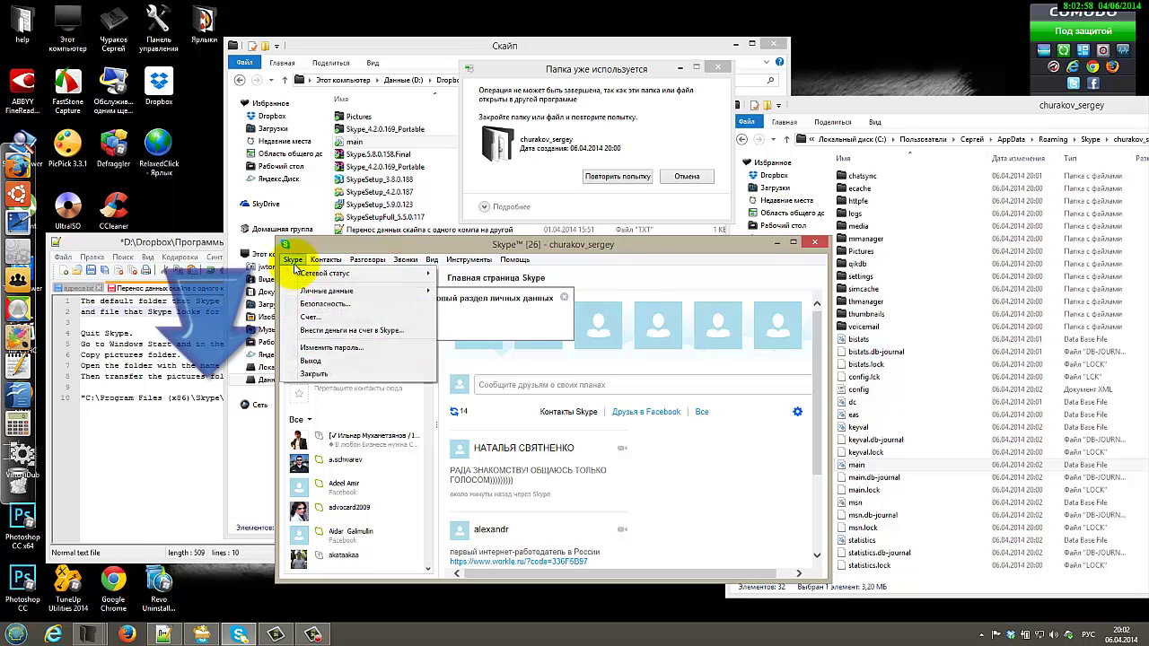
{"action": "left_click", "coordinate": [308, 362]}
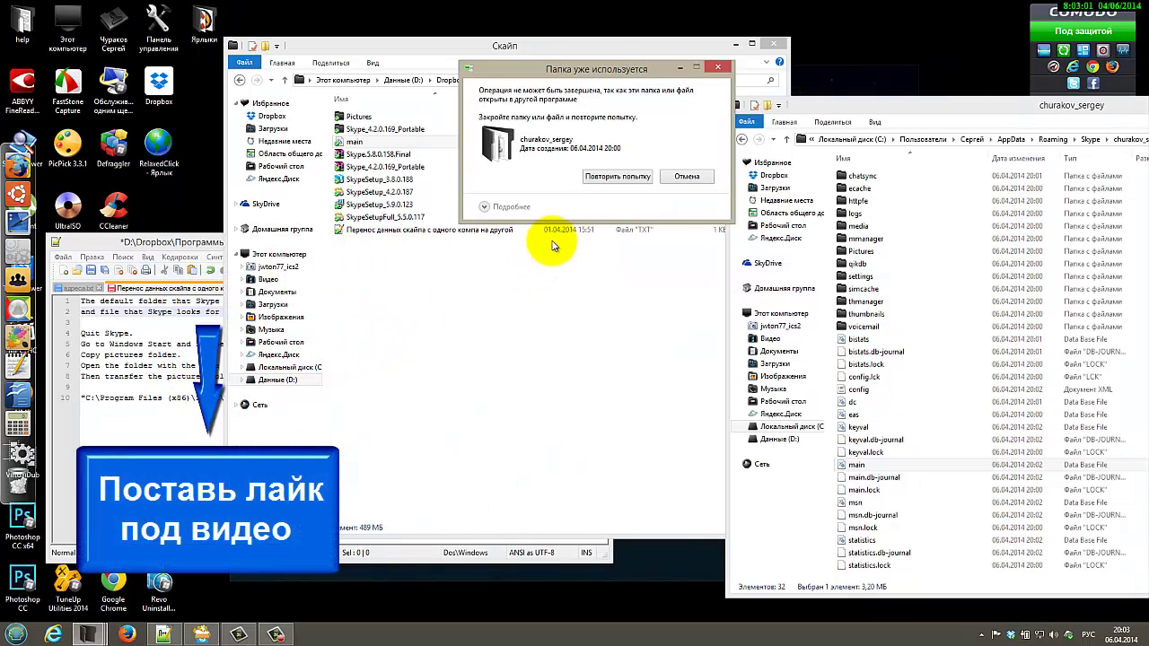
{"action": "left_click", "coordinate": [607, 177]}
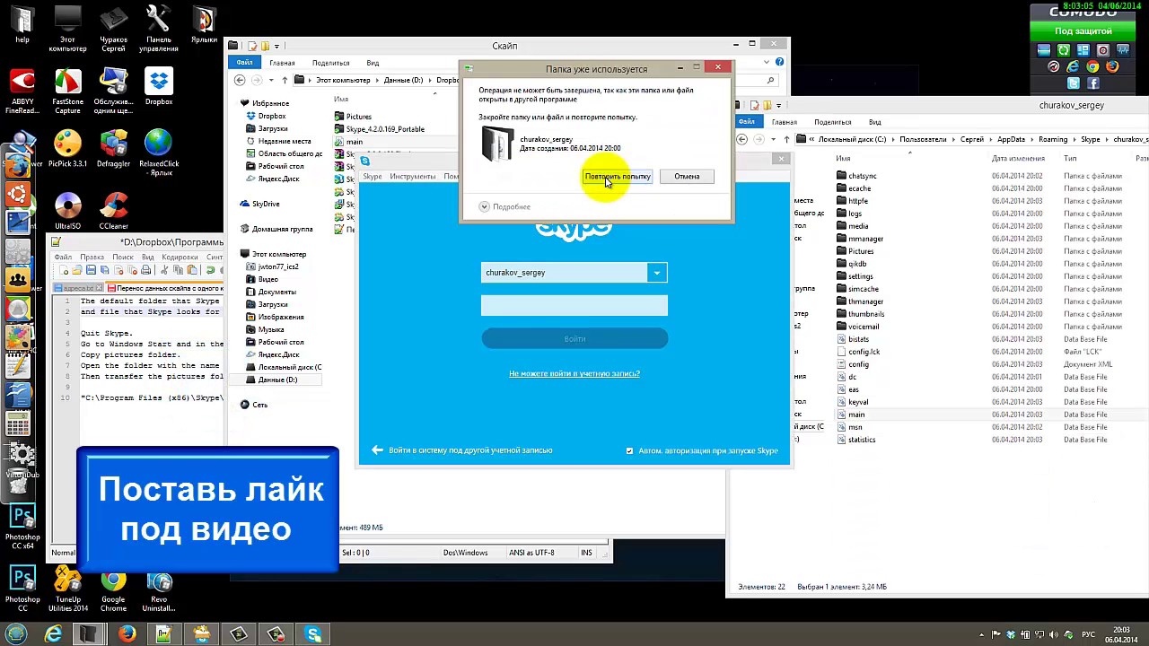
{"action": "left_click", "coordinate": [607, 177]}
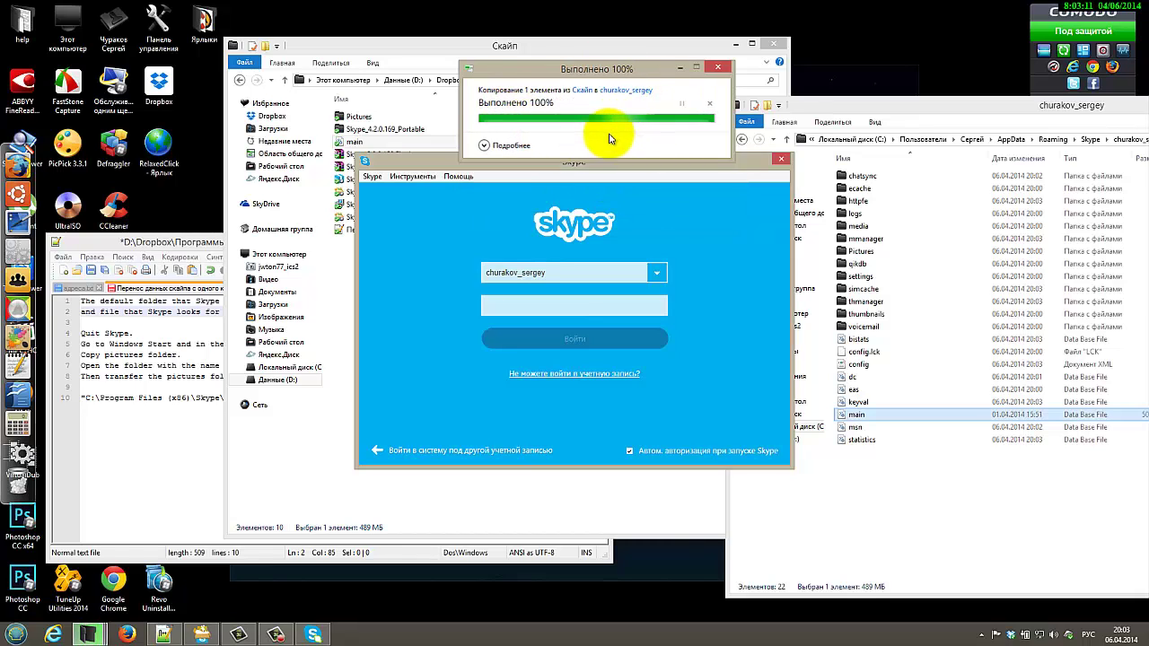
- Check the properties of the copied main database file in the Skype account folder
{"action": "left_click_drag", "start_coordinate": [841, 100], "coordinate": [762, 109]}
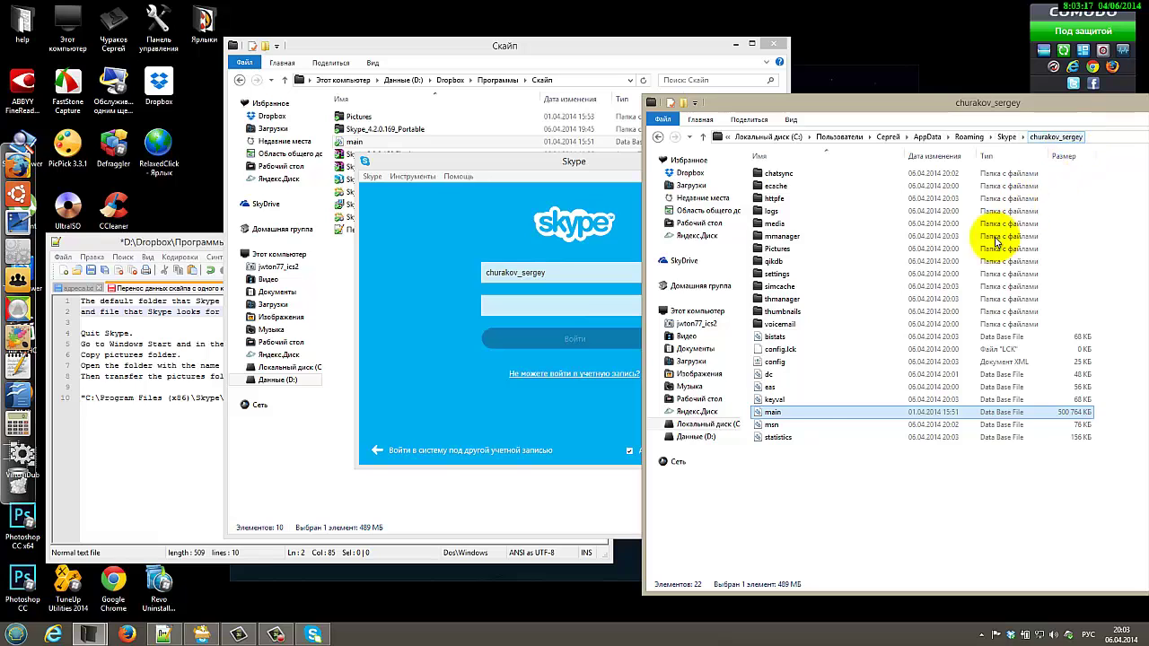
{"action": "right_click", "coordinate": [769, 417]}
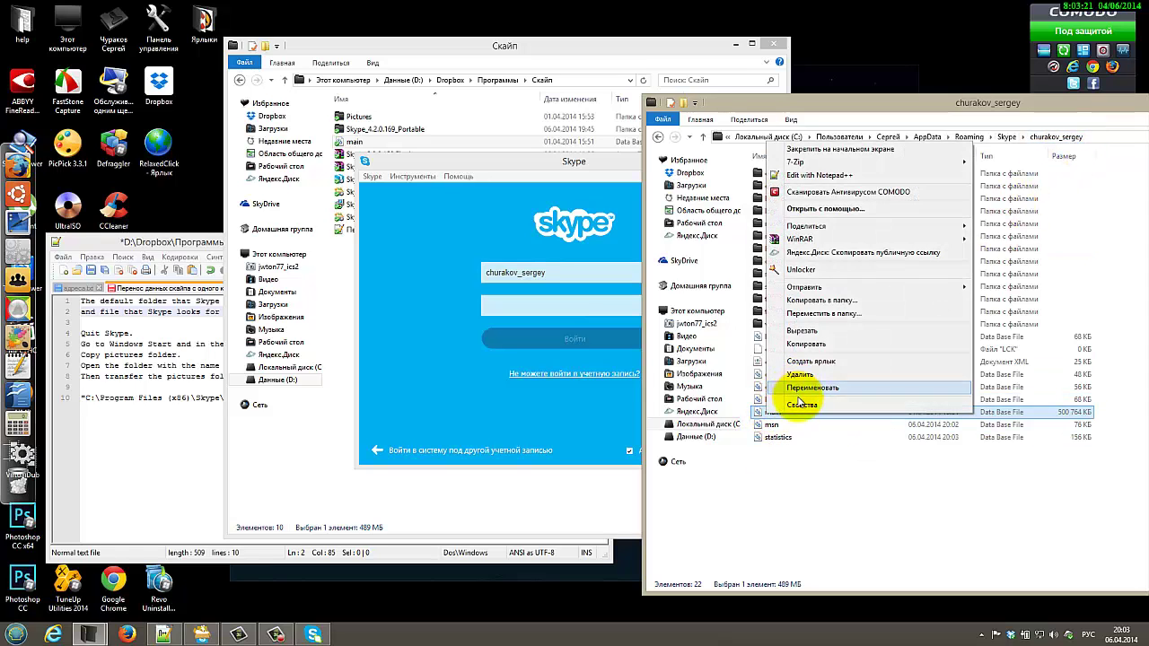
{"action": "left_click", "coordinate": [794, 401]}
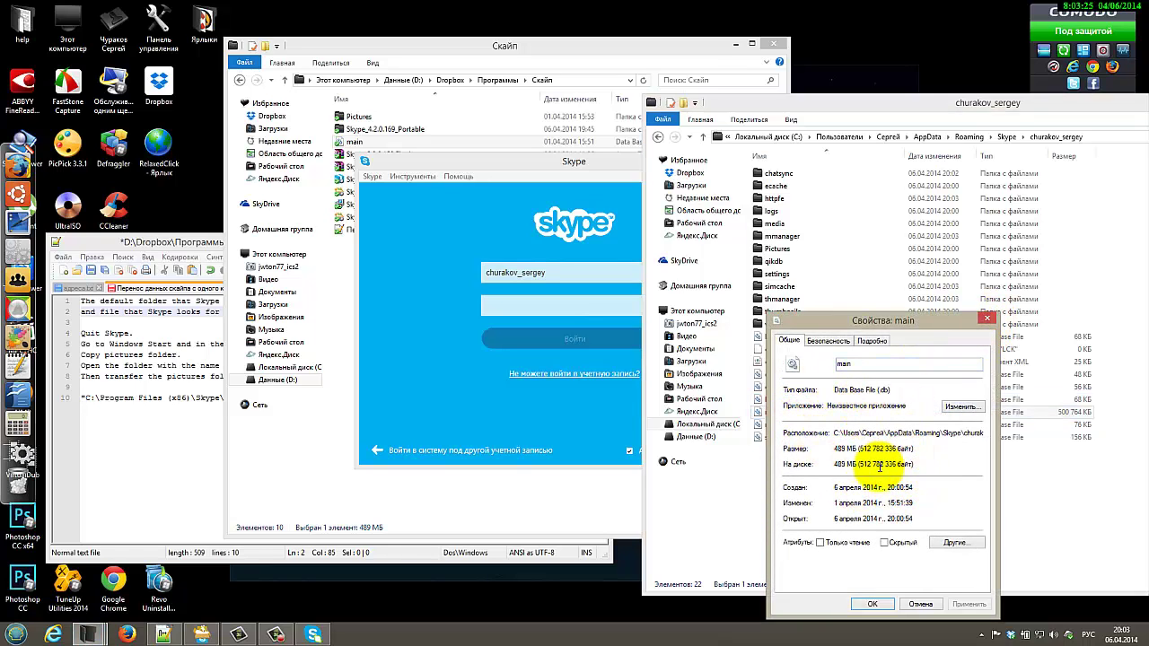
{"action": "left_click", "coordinate": [989, 321]}
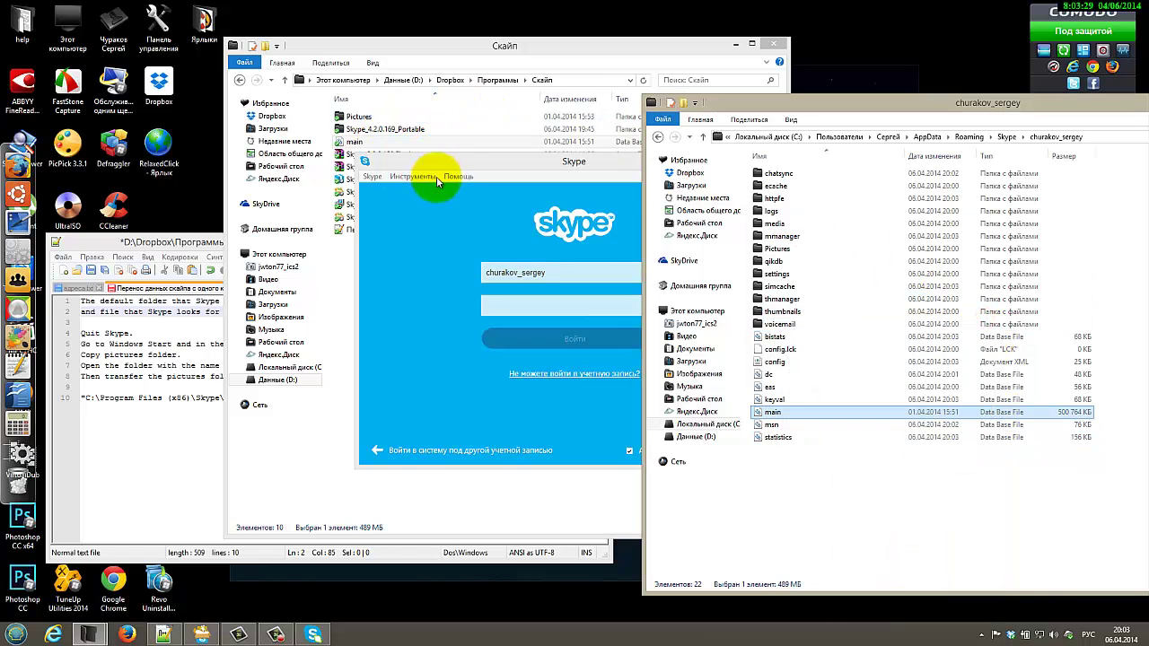
- Copy the backup's Pictures folder into the Skype account folder and check its contents there
{"action": "left_click_drag", "start_coordinate": [453, 165], "coordinate": [374, 290]}
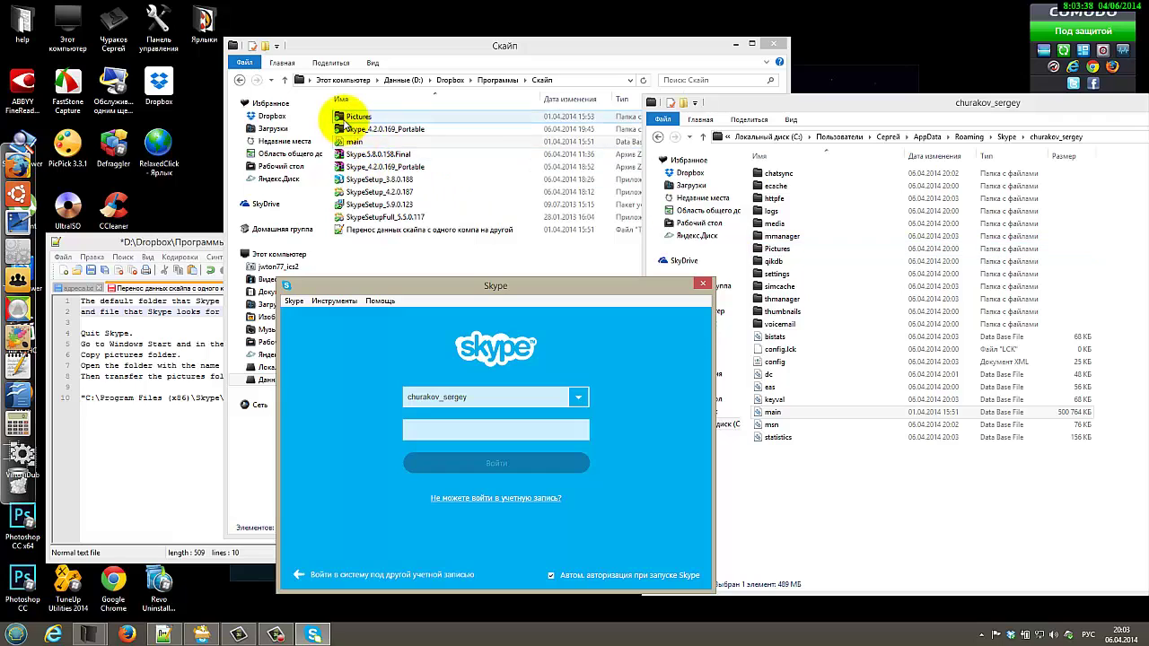
{"action": "left_click", "coordinate": [352, 118]}
{"action": "left_click_drag", "start_coordinate": [352, 117], "coordinate": [859, 508]}
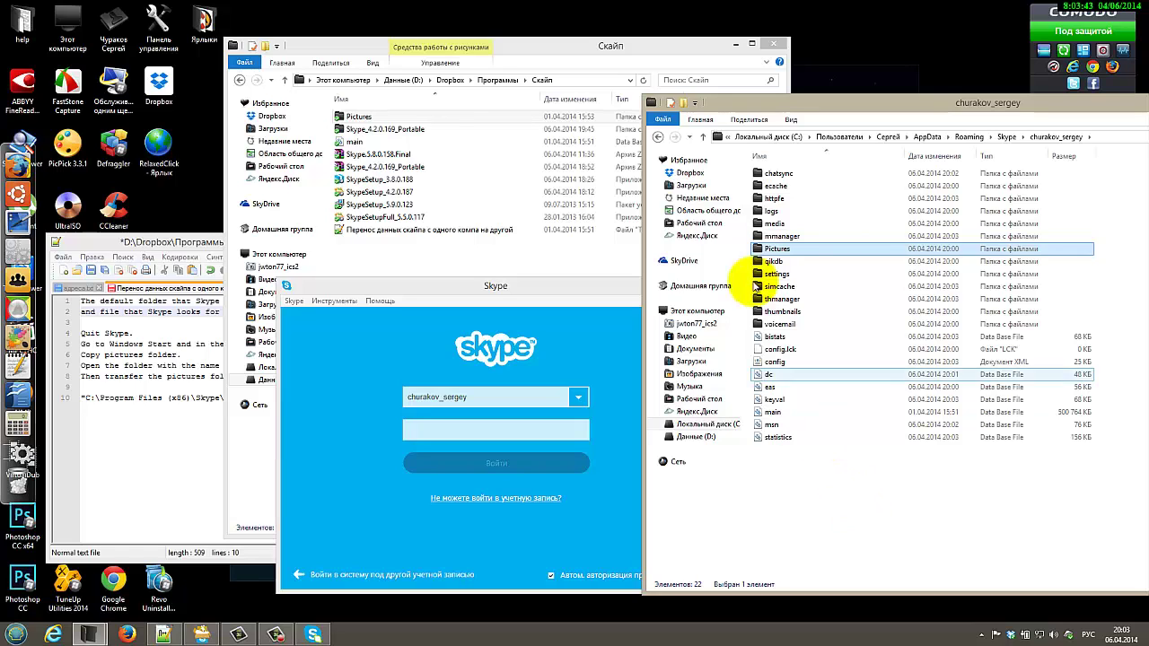
{"action": "double_click", "coordinate": [776, 248]}
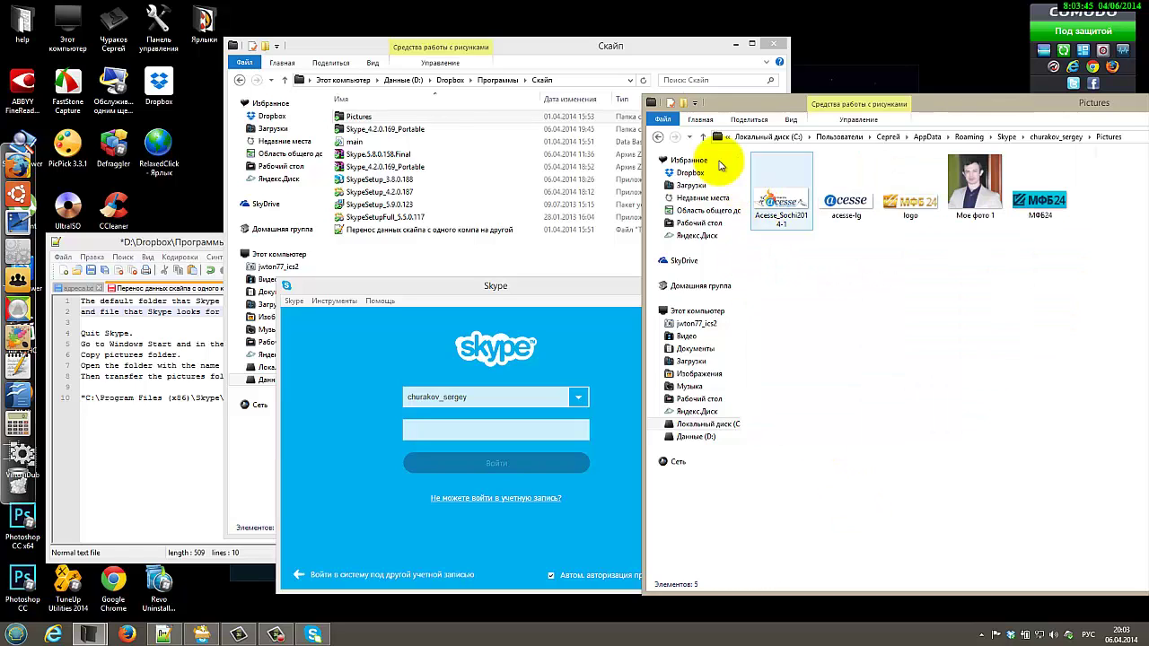
{"action": "left_click", "coordinate": [702, 137]}
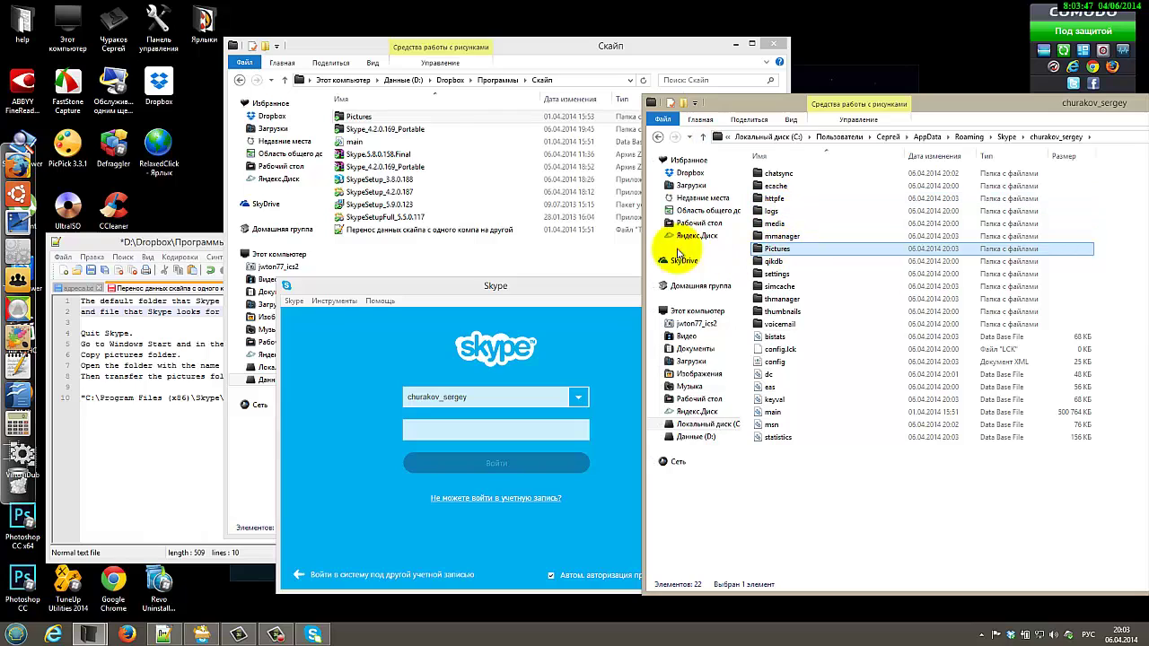
- Switch back to Skype, enter the account password and sign in again
{"action": "left_click_drag", "start_coordinate": [575, 287], "coordinate": [610, 246]}
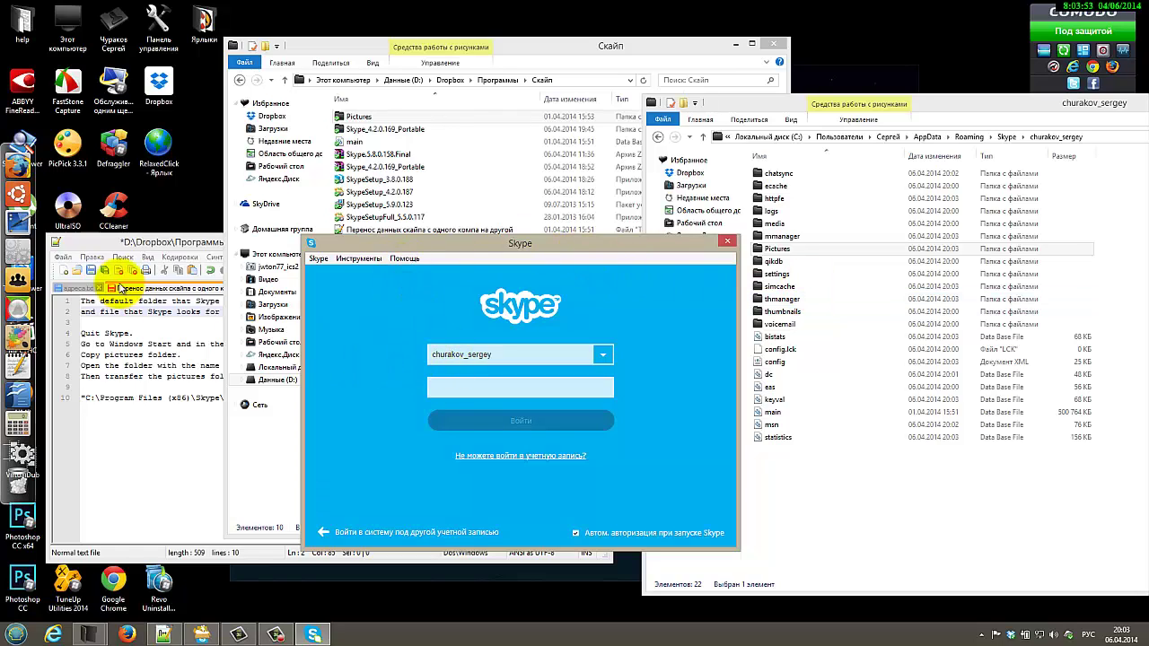
{"action": "left_click", "coordinate": [273, 635]}
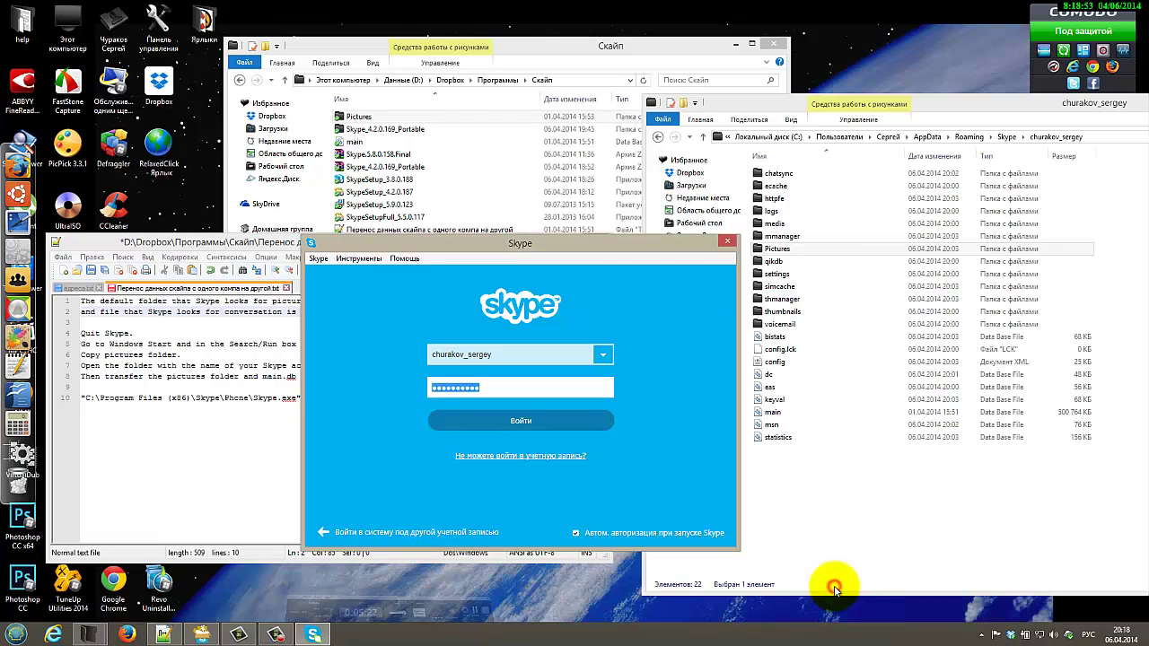
{"action": "left_click", "coordinate": [516, 421]}
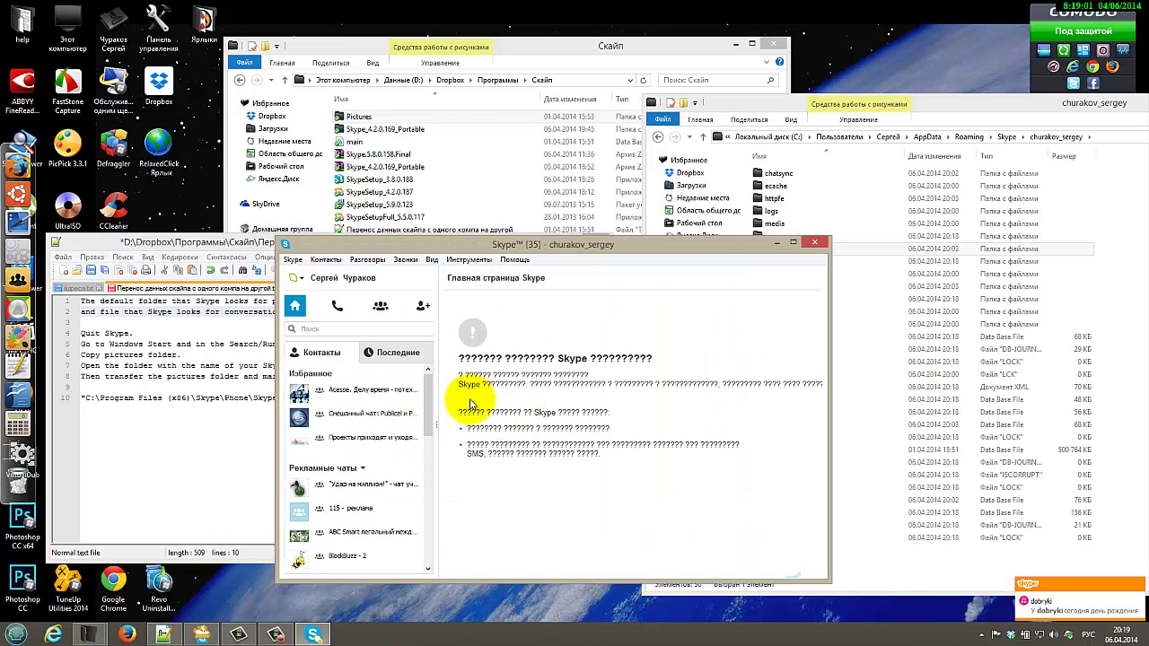
- Check the Skype online status options, maximize the Skype window and widen the contact list
{"action": "left_click", "coordinate": [296, 282]}
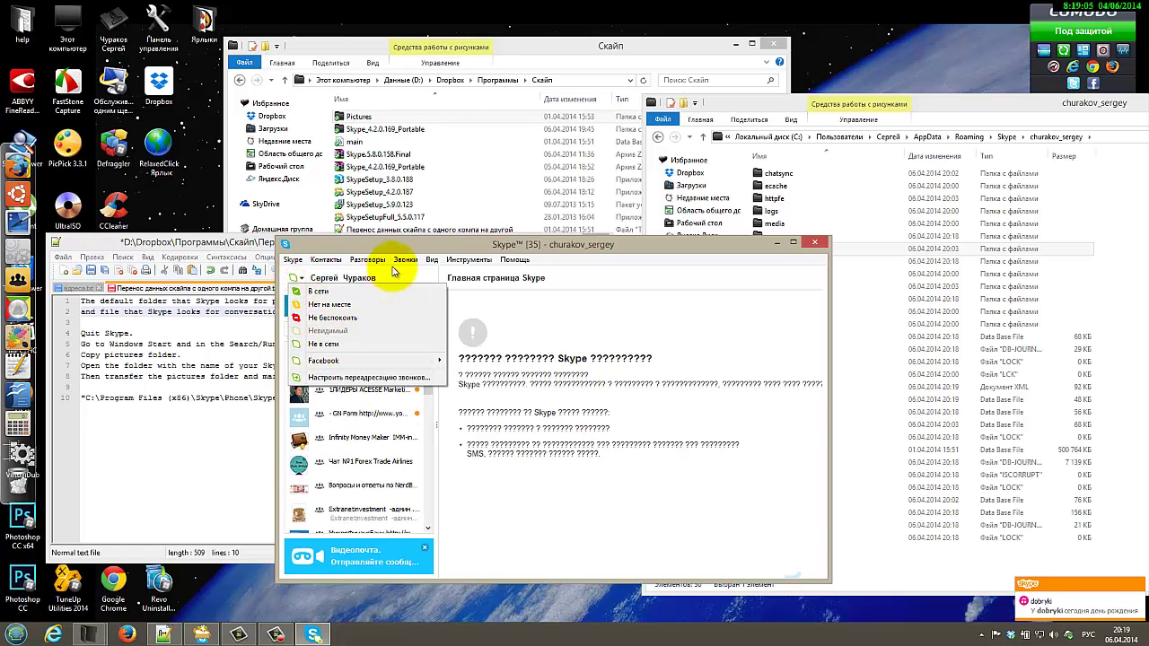
{"action": "left_click", "coordinate": [417, 244]}
{"action": "double_click", "coordinate": [417, 244]}
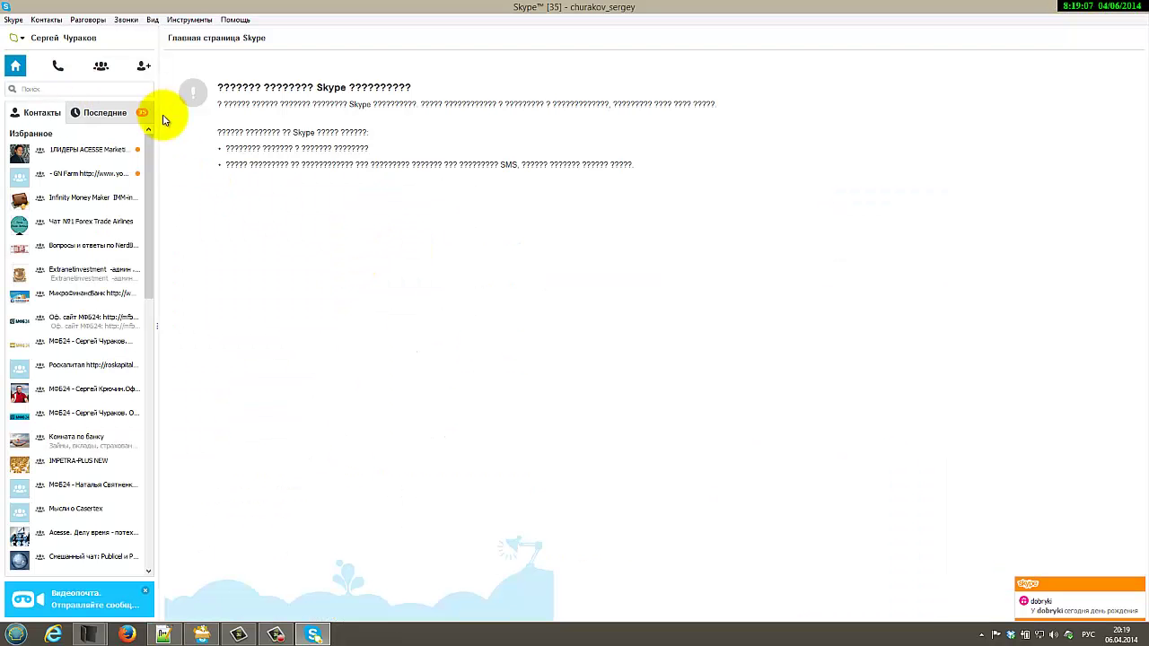
{"action": "left_click_drag", "start_coordinate": [171, 125], "coordinate": [240, 127]}
{"action": "left_click", "coordinate": [89, 89]}
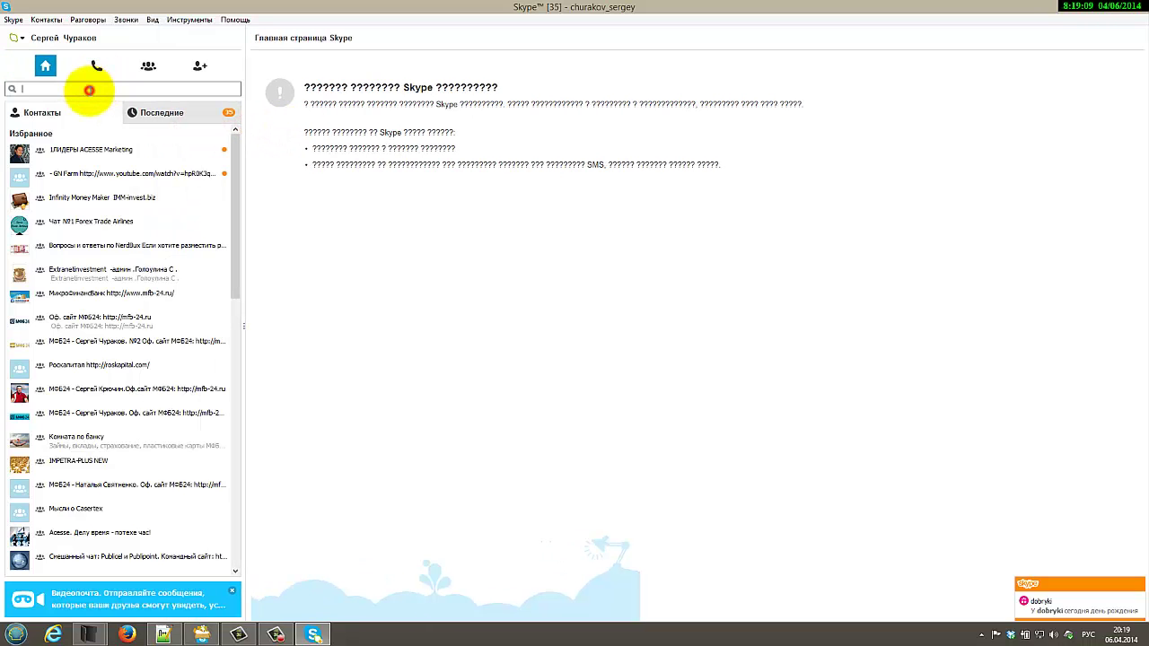
{"action": "key", "text": "alt+shift"}
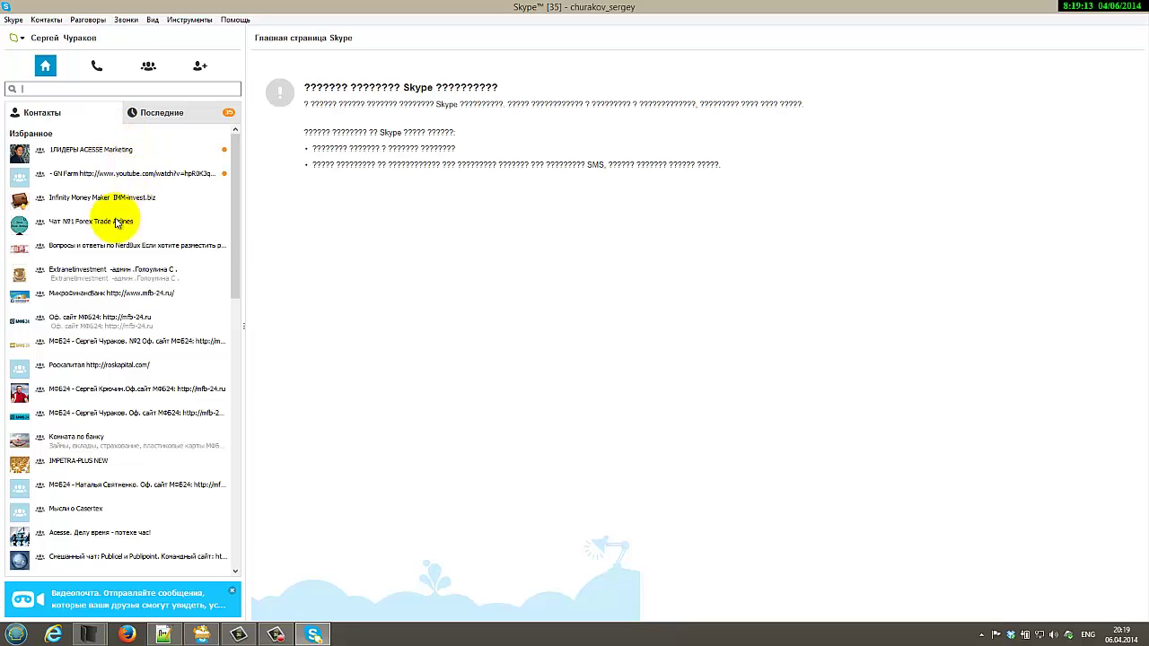
- Open the group chat "Проекты приходят и уходят, а Acesse остается" and review its messages from the past 6 months (6 месяцев)
{"action": "scroll", "coordinate": [100, 256], "scroll_direction": "down", "scroll_amount": 2}
{"action": "scroll", "coordinate": [102, 256], "scroll_direction": "down", "scroll_amount": 1}
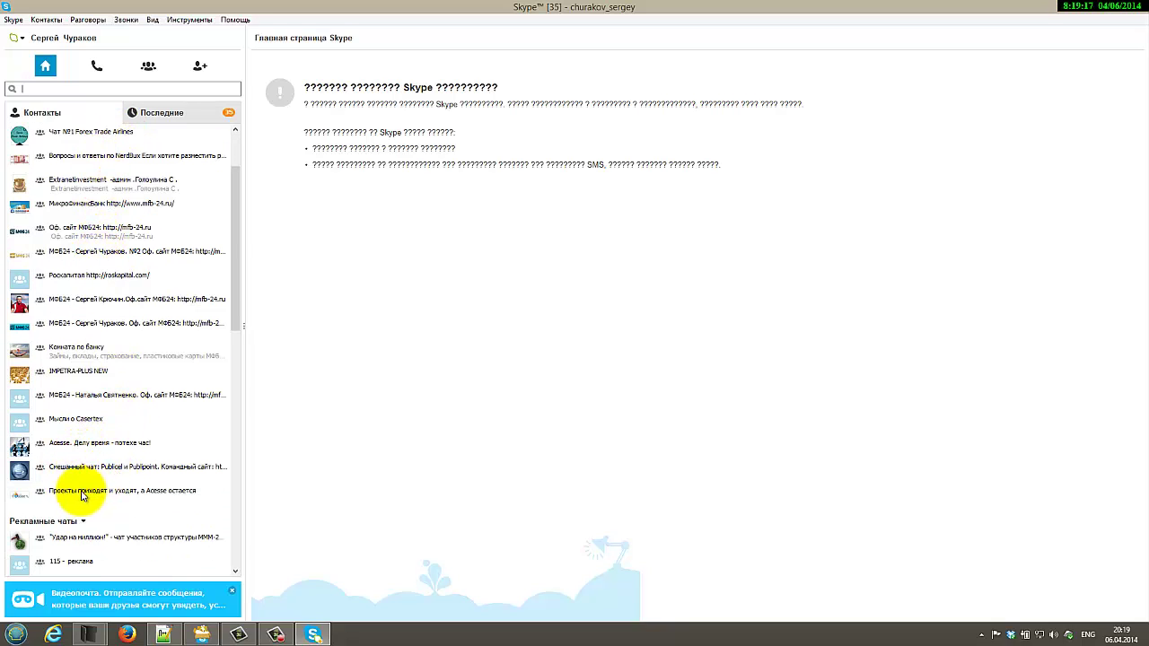
{"action": "left_click", "coordinate": [80, 492]}
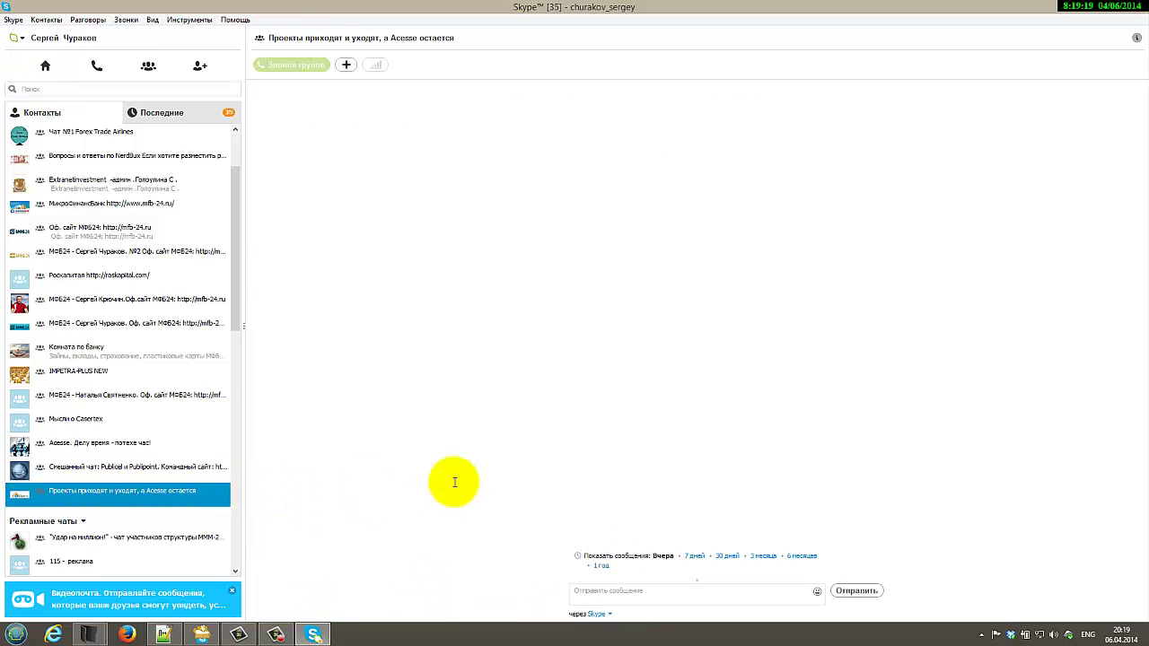
{"action": "left_click", "coordinate": [802, 557]}
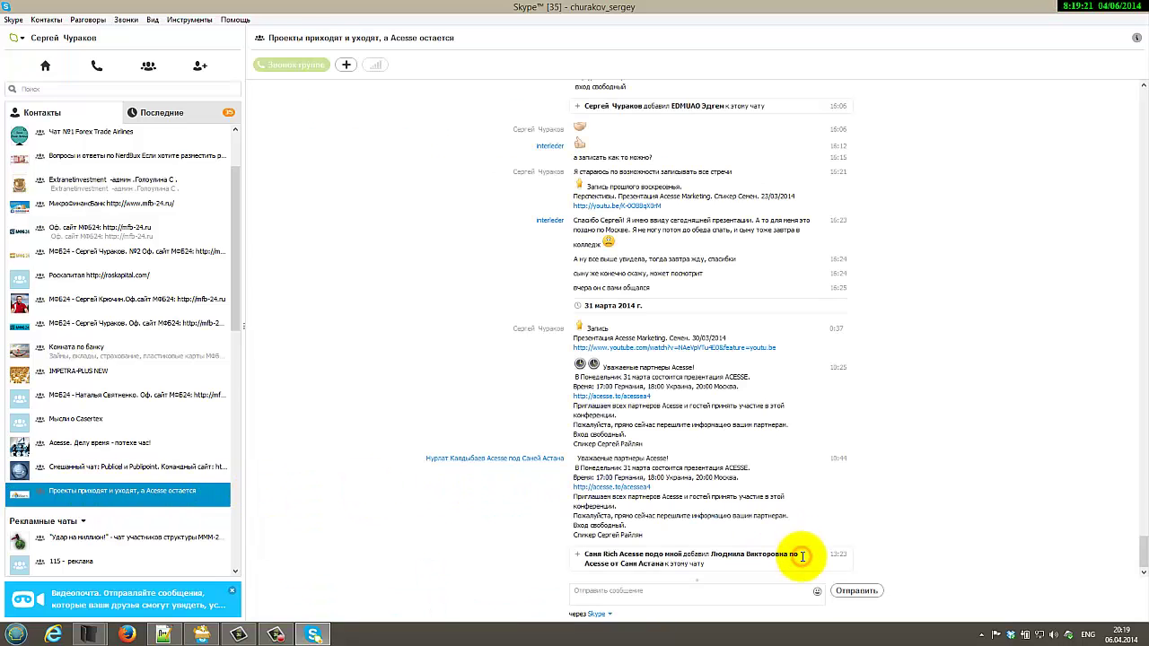
{"action": "scroll", "coordinate": [815, 462], "scroll_direction": "up", "scroll_amount": 5}
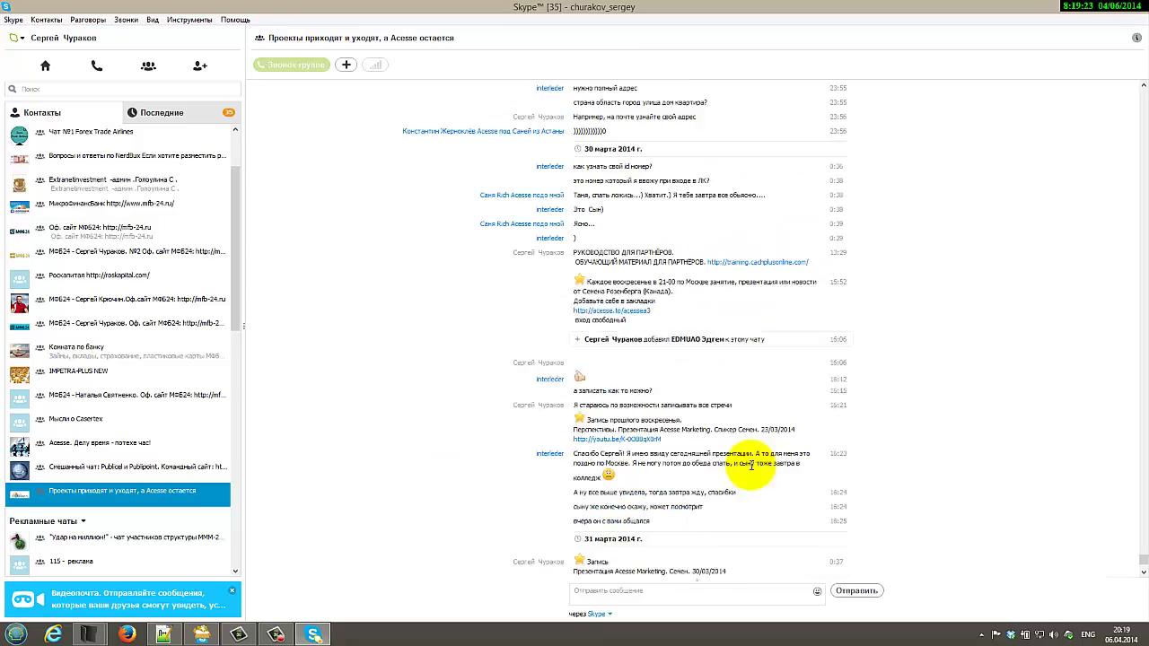
{"action": "left_click_drag", "start_coordinate": [1145, 561], "coordinate": [1136, 84]}
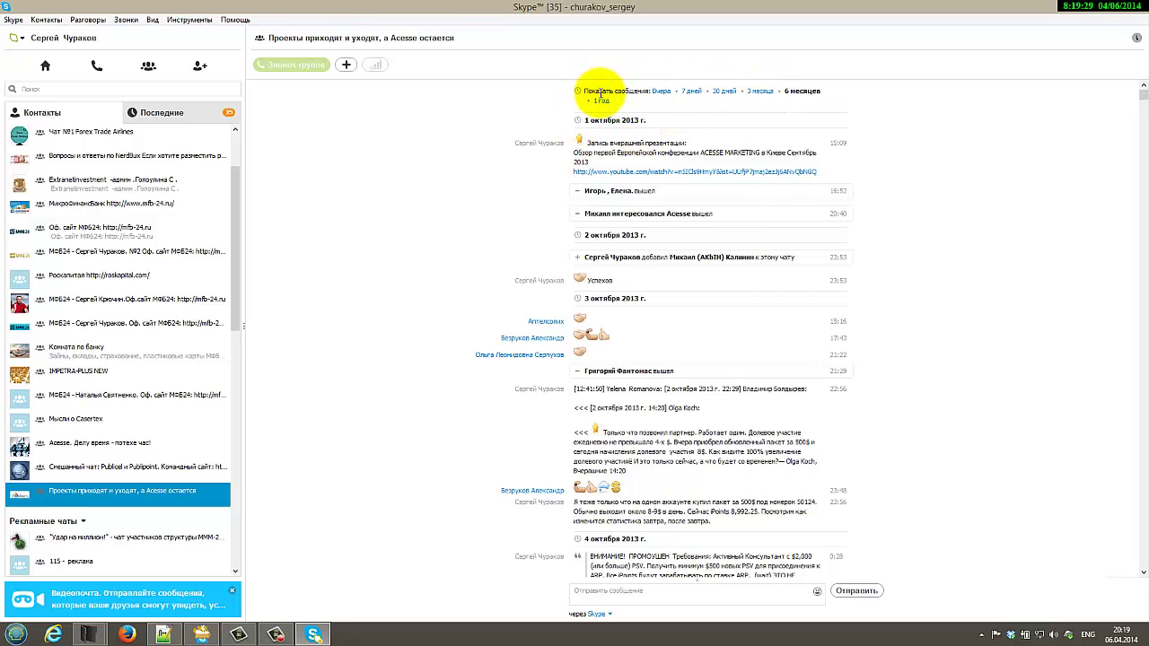
- Load the chat's messages from the past year (1 год), check the earliest dates and view the recent conversations list
{"action": "left_click", "coordinate": [599, 101]}
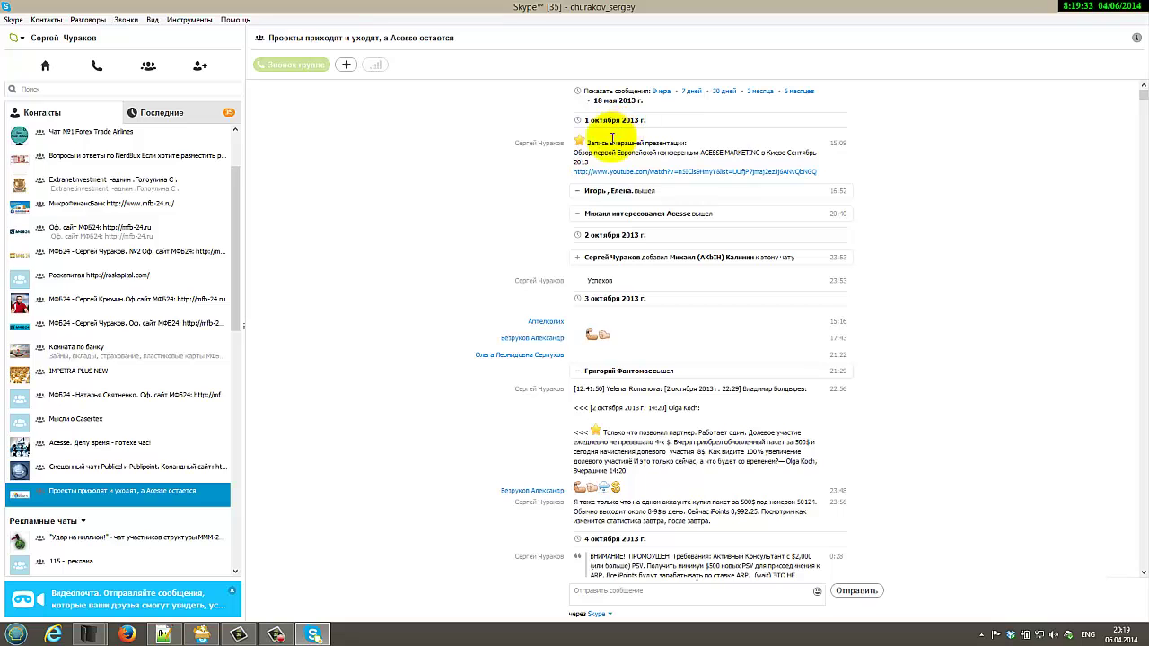
{"action": "left_click", "coordinate": [600, 100]}
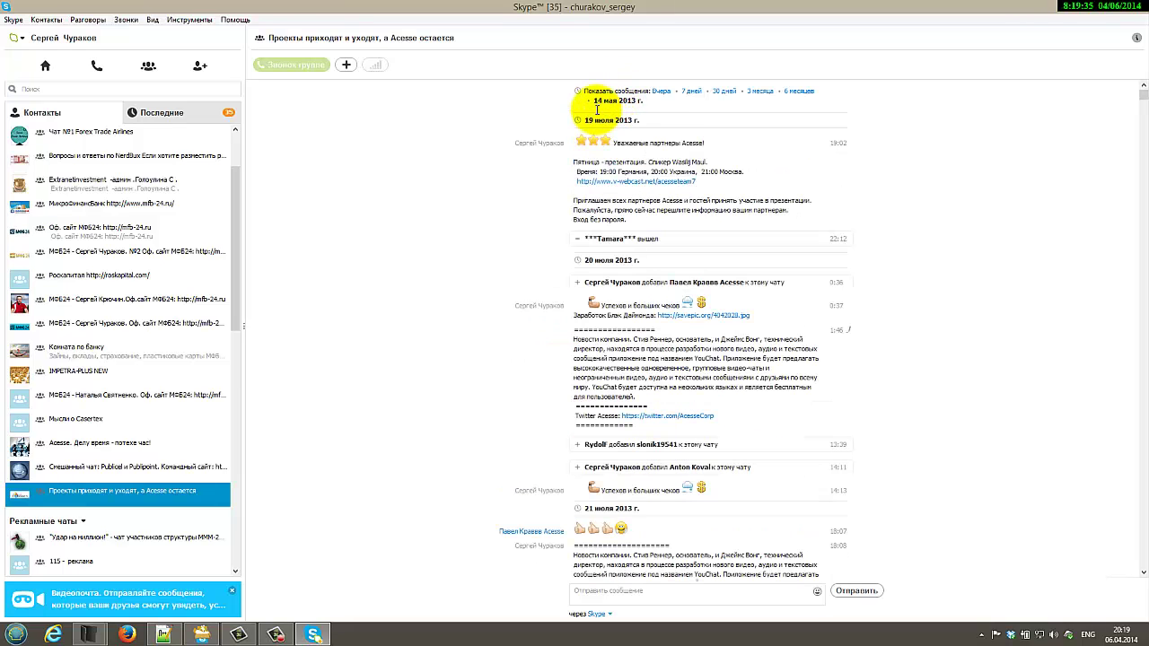
{"action": "left_click_drag", "start_coordinate": [588, 119], "coordinate": [637, 119]}
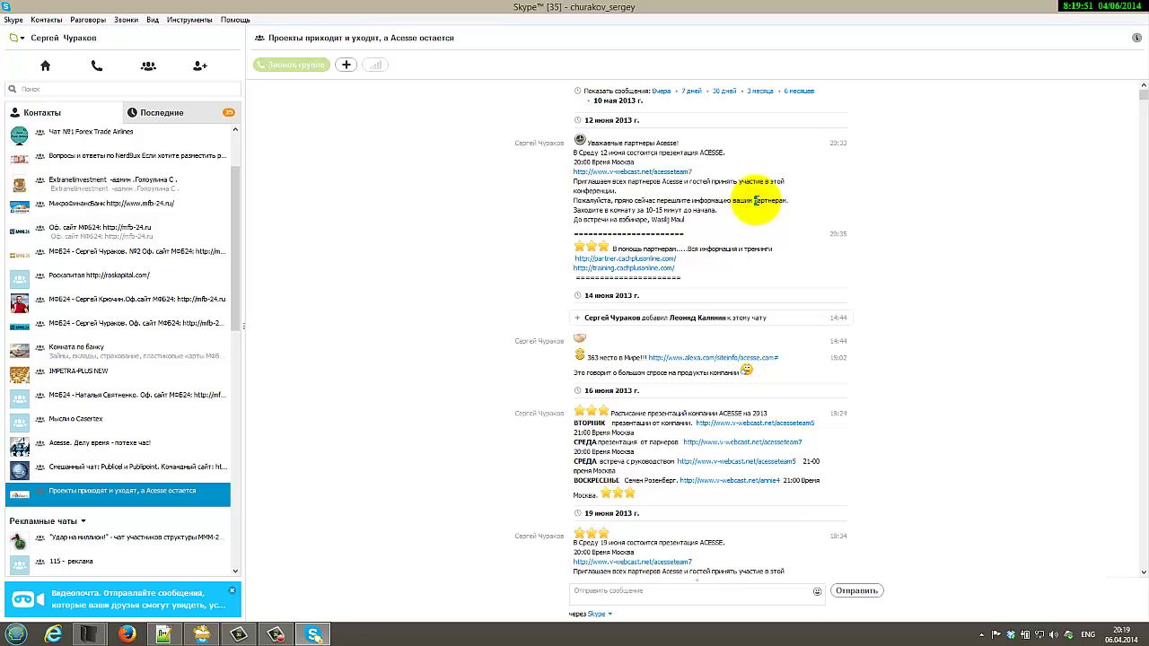
{"action": "left_click", "coordinate": [190, 113]}
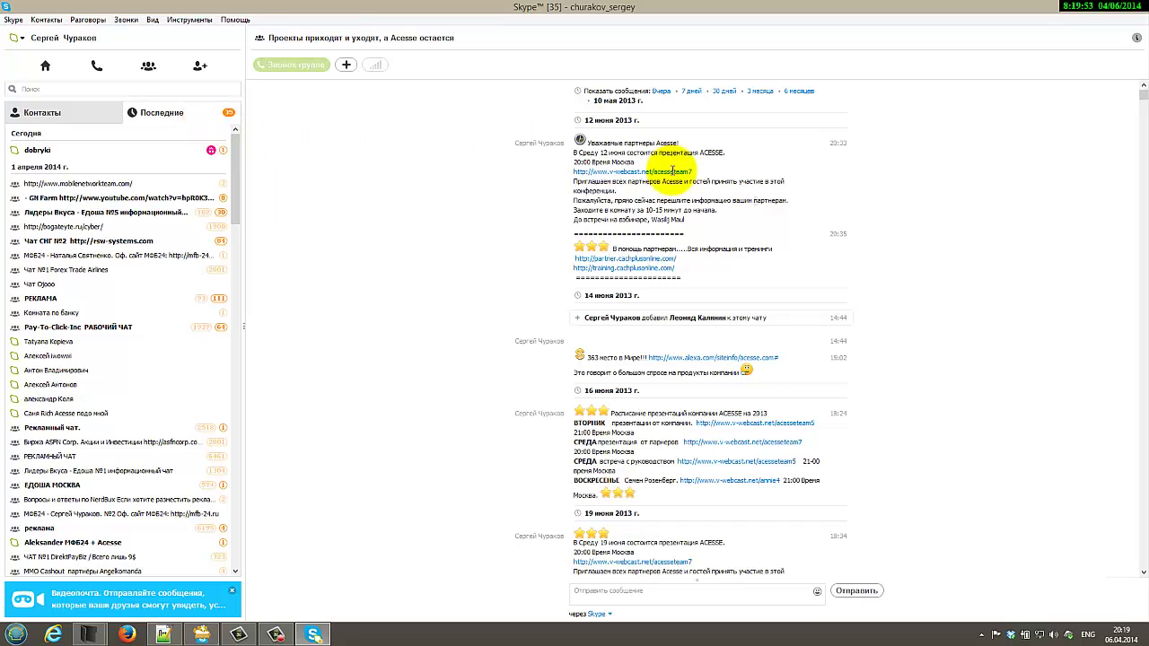
- Close the Skype window and review the transfer instructions text file in Notepad++
{"action": "mouse_move", "coordinate": [1141, 7]}
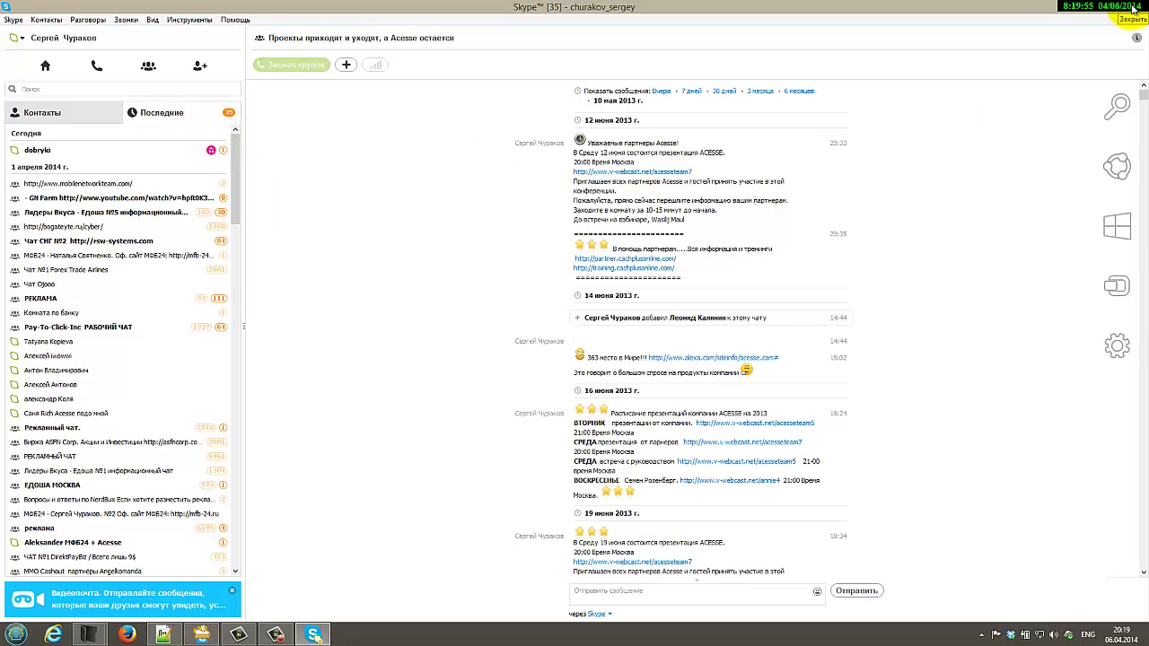
{"action": "left_click", "coordinate": [84, 112]}
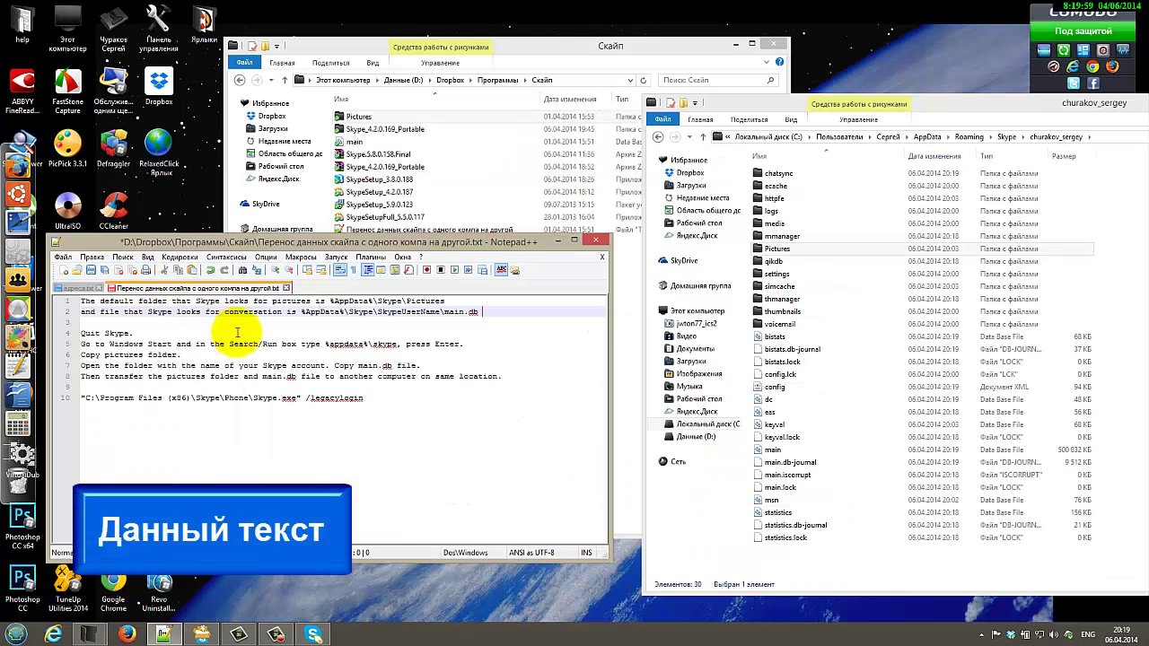
{"action": "left_click_drag", "start_coordinate": [305, 241], "coordinate": [328, 216]}
{"action": "left_click", "coordinate": [165, 288]}
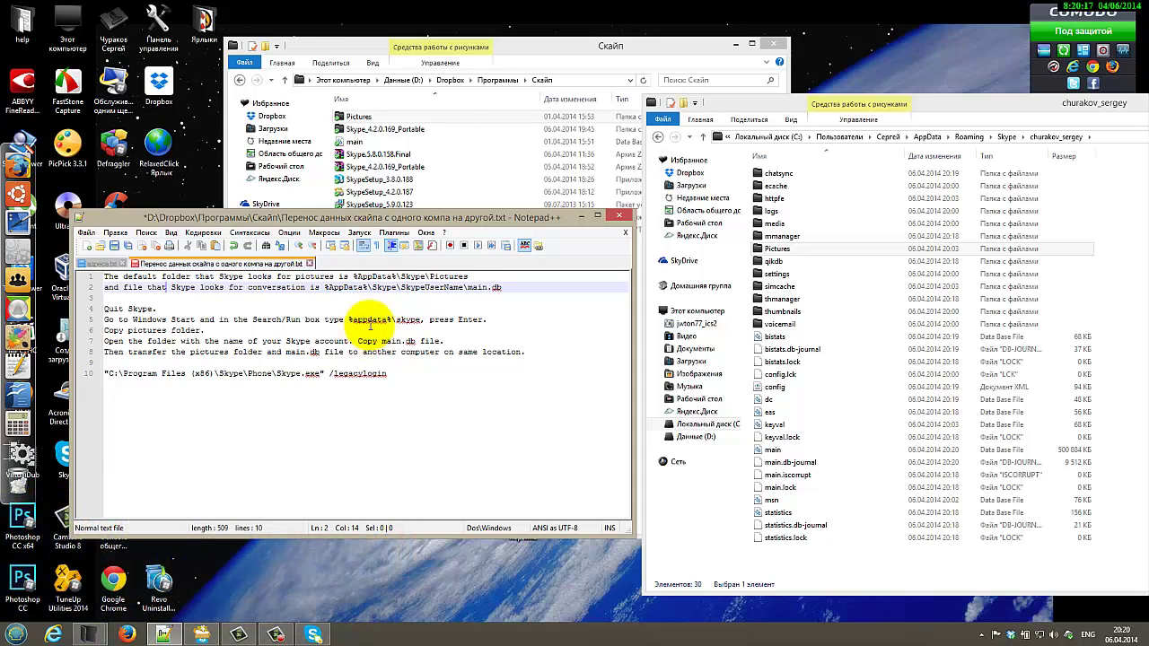
{"action": "mouse_move", "coordinate": [422, 221]}
{"action": "left_mouse_down"}
{"action": "mouse_move", "coordinate": [429, 192]}
{"action": "mouse_move", "coordinate": [418, 199]}
{"action": "left_mouse_up"}
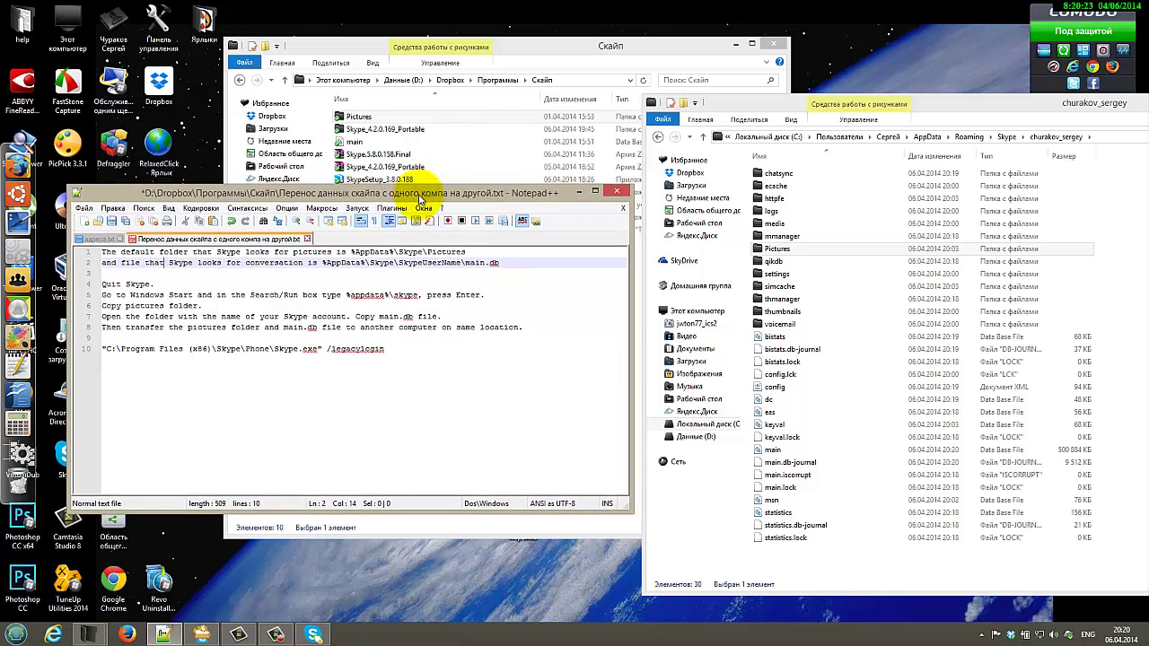